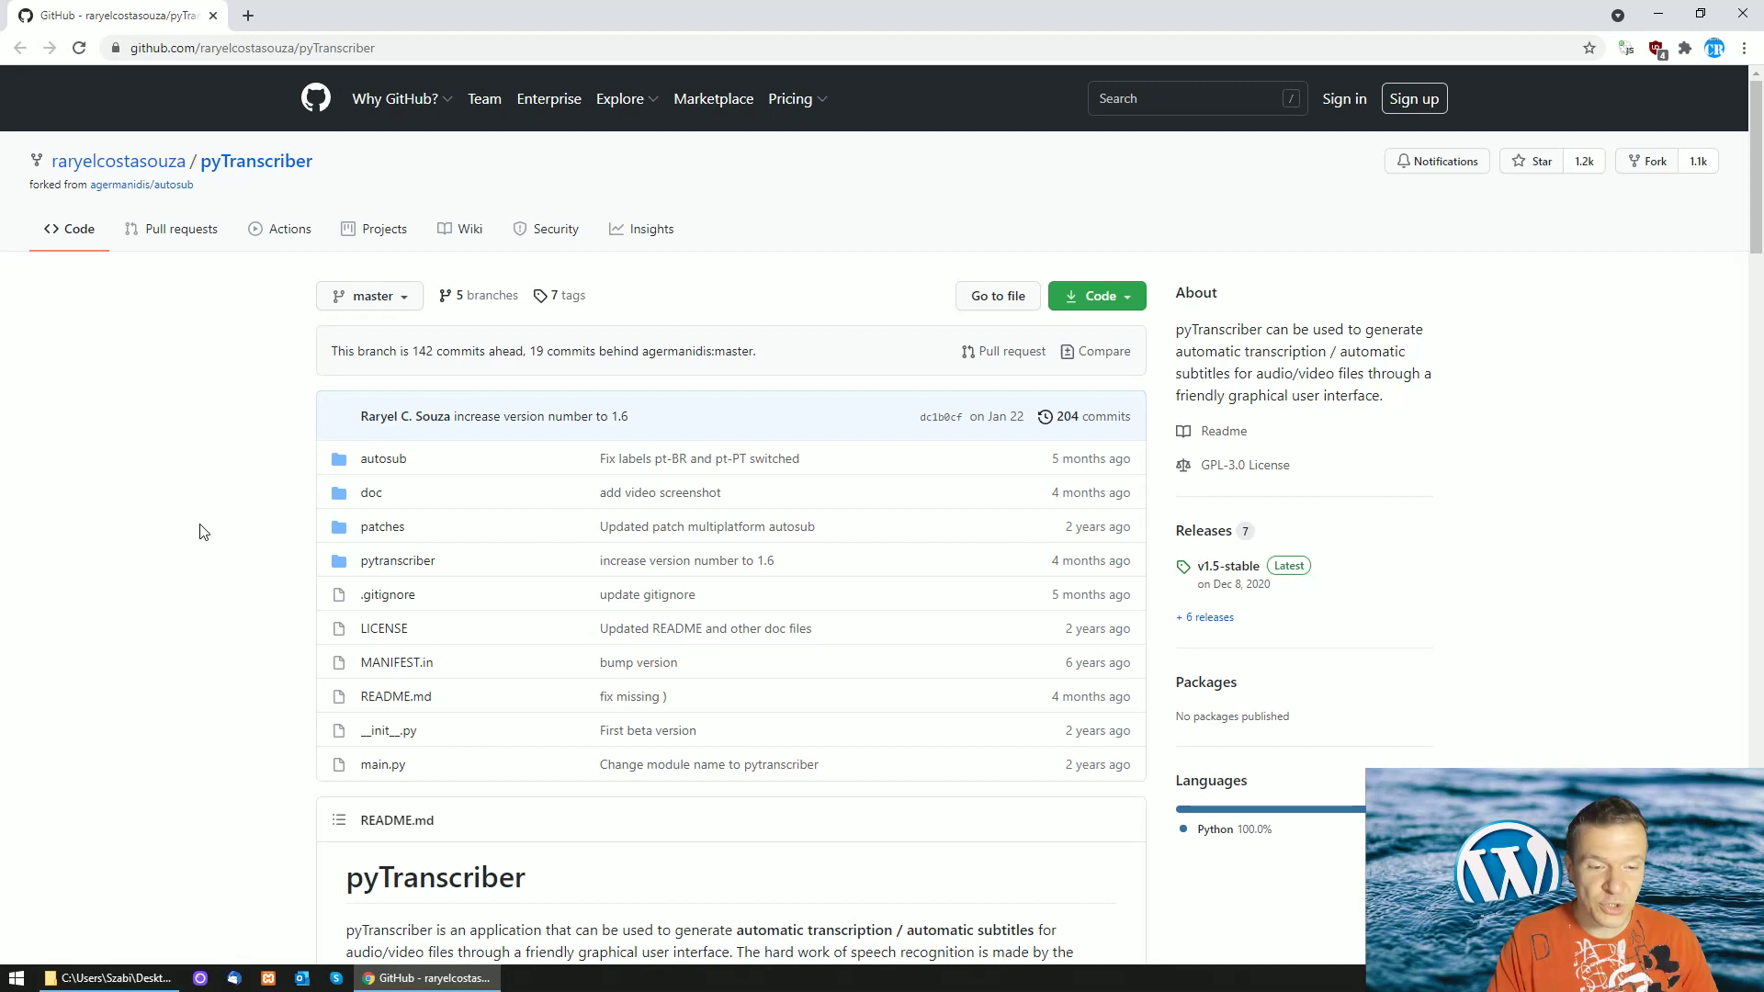
Go from the README's download section to the v1.5-stable release page and view its nine assets.
scroll(202, 534, down, 3)
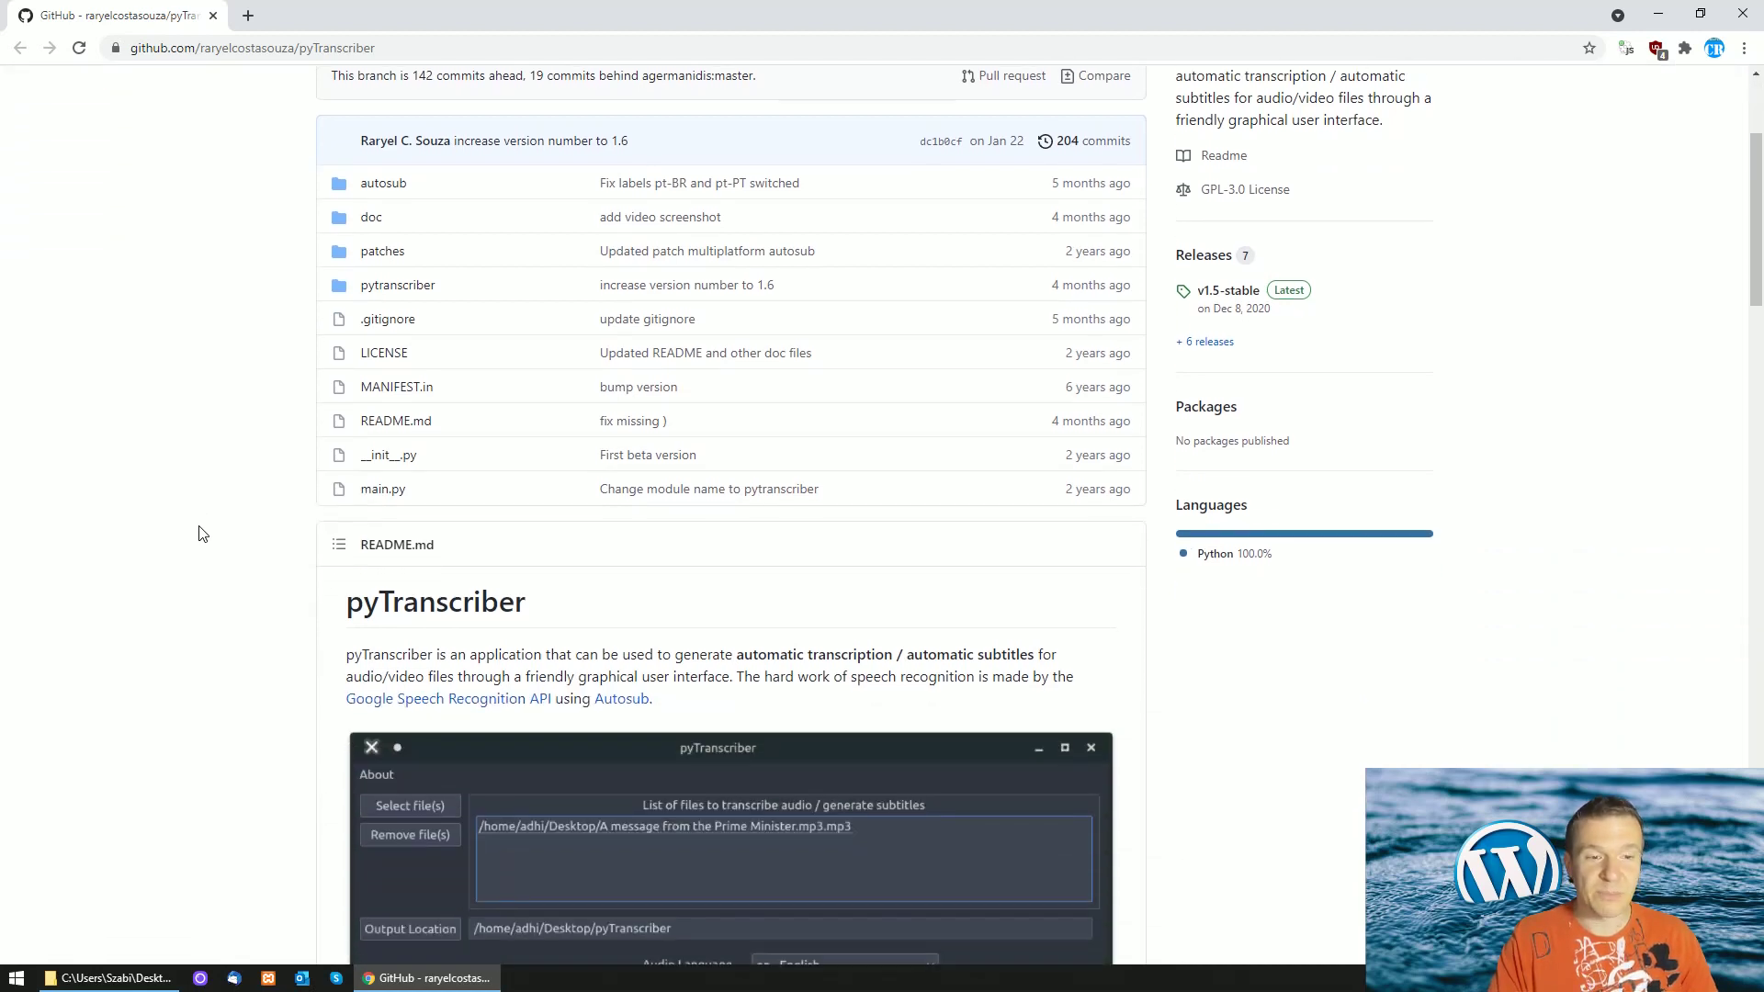
scroll(202, 534, down, 1)
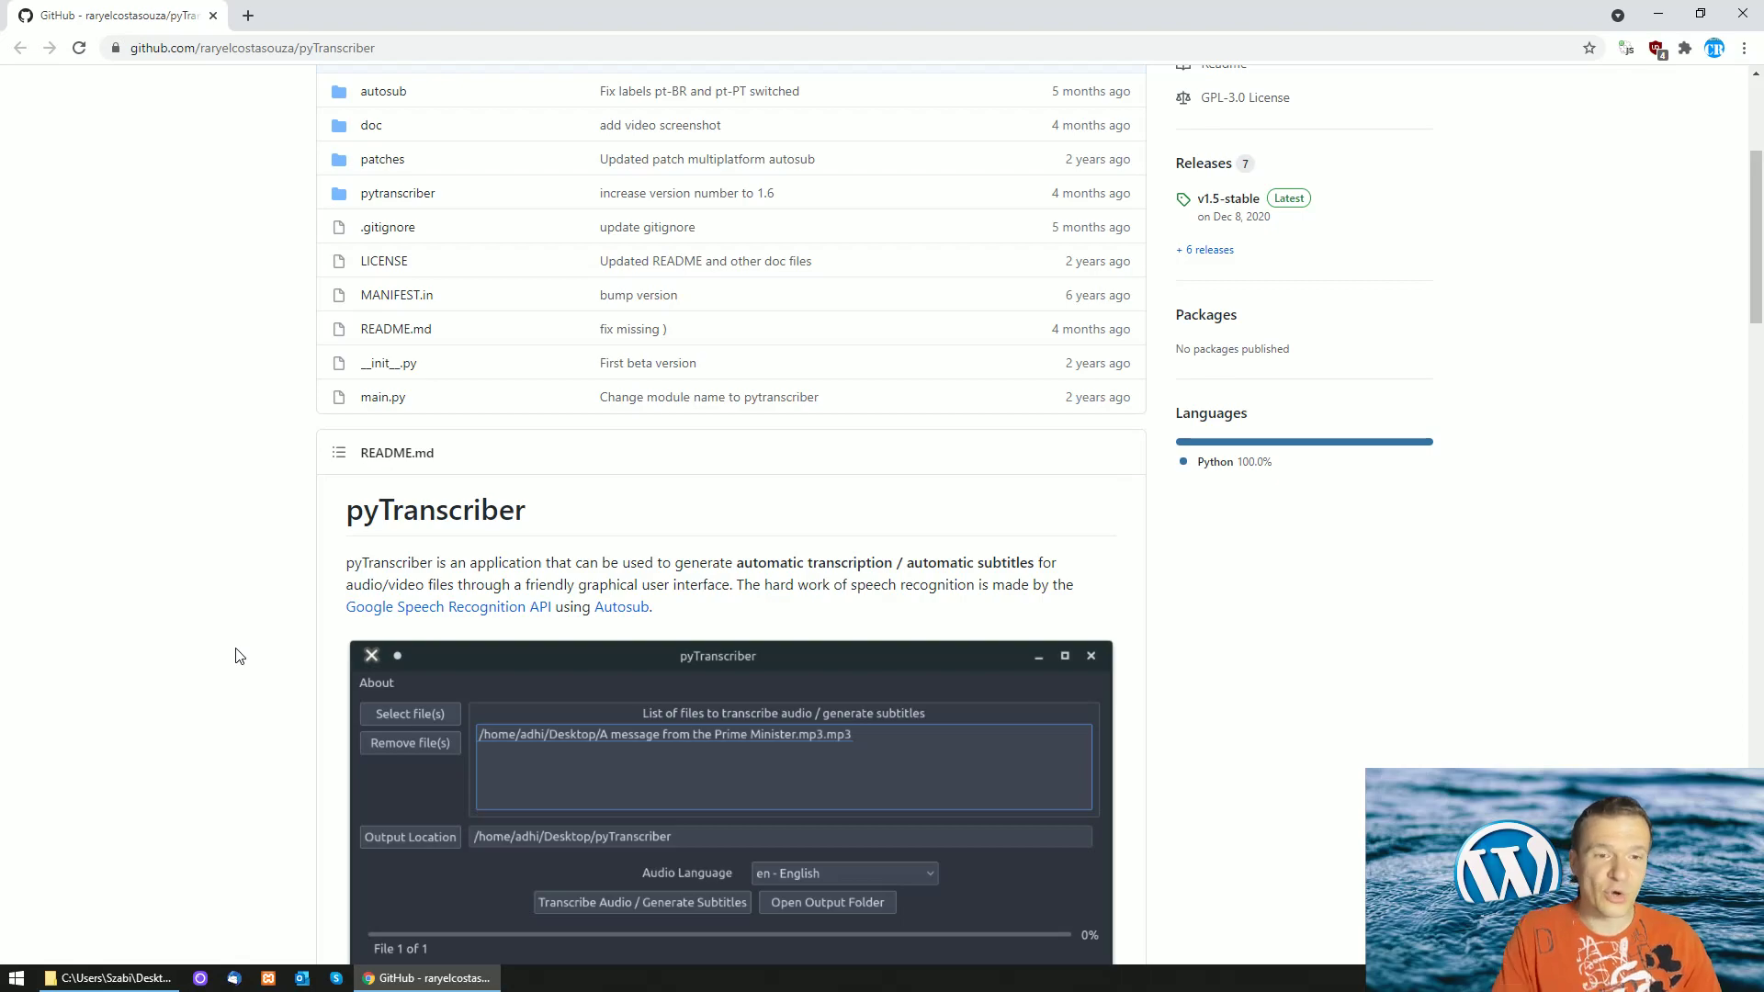
scroll(236, 658, down, 4)
scroll(205, 622, up, 7)
scroll(205, 626, up, 2)
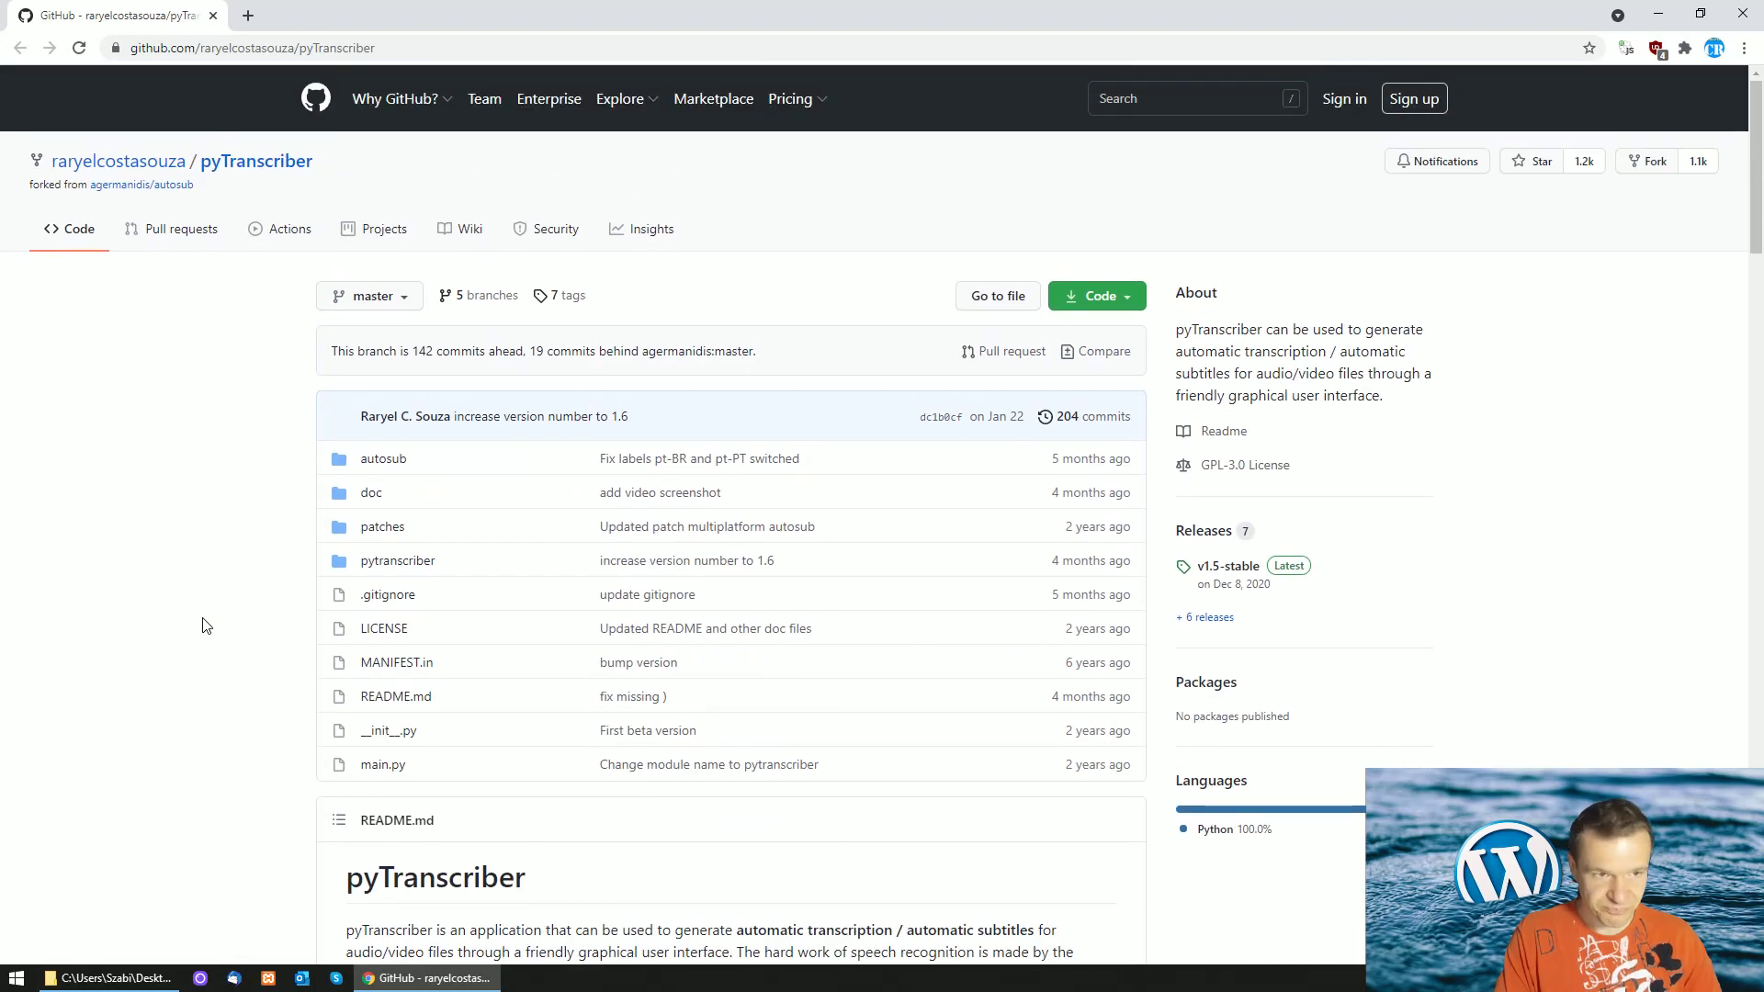
scroll(204, 626, down, 5)
scroll(205, 626, down, 20)
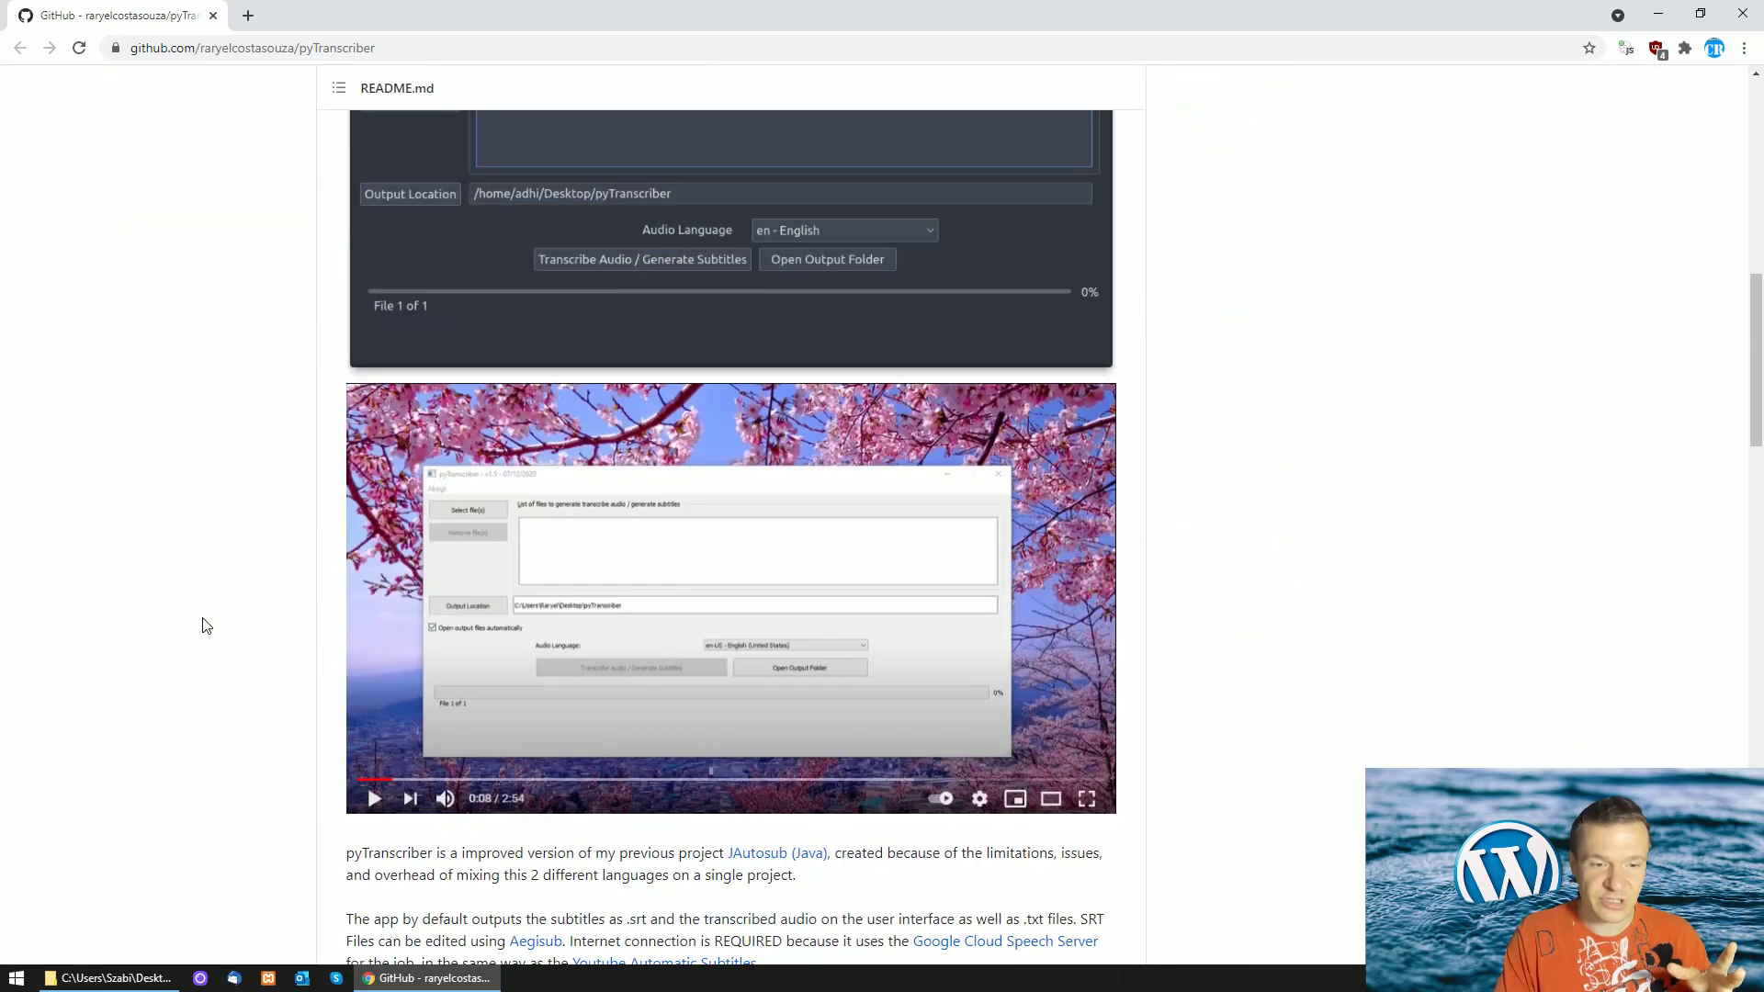
scroll(206, 625, down, 4)
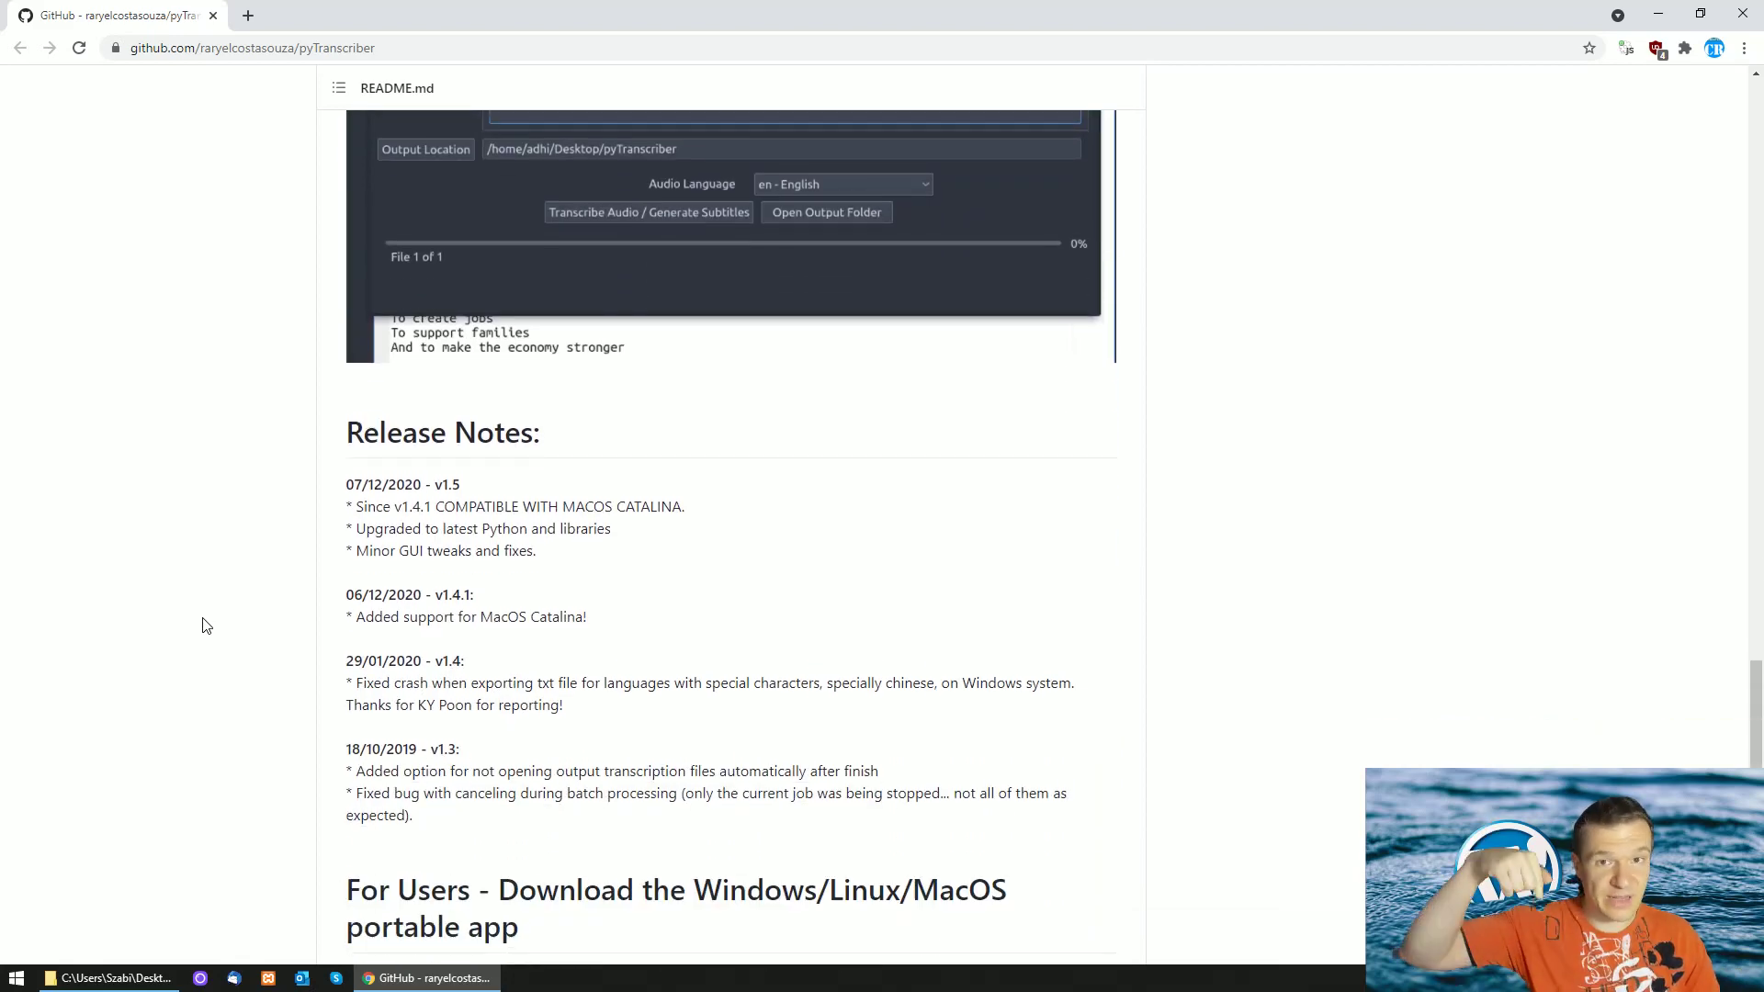
scroll(206, 626, down, 4)
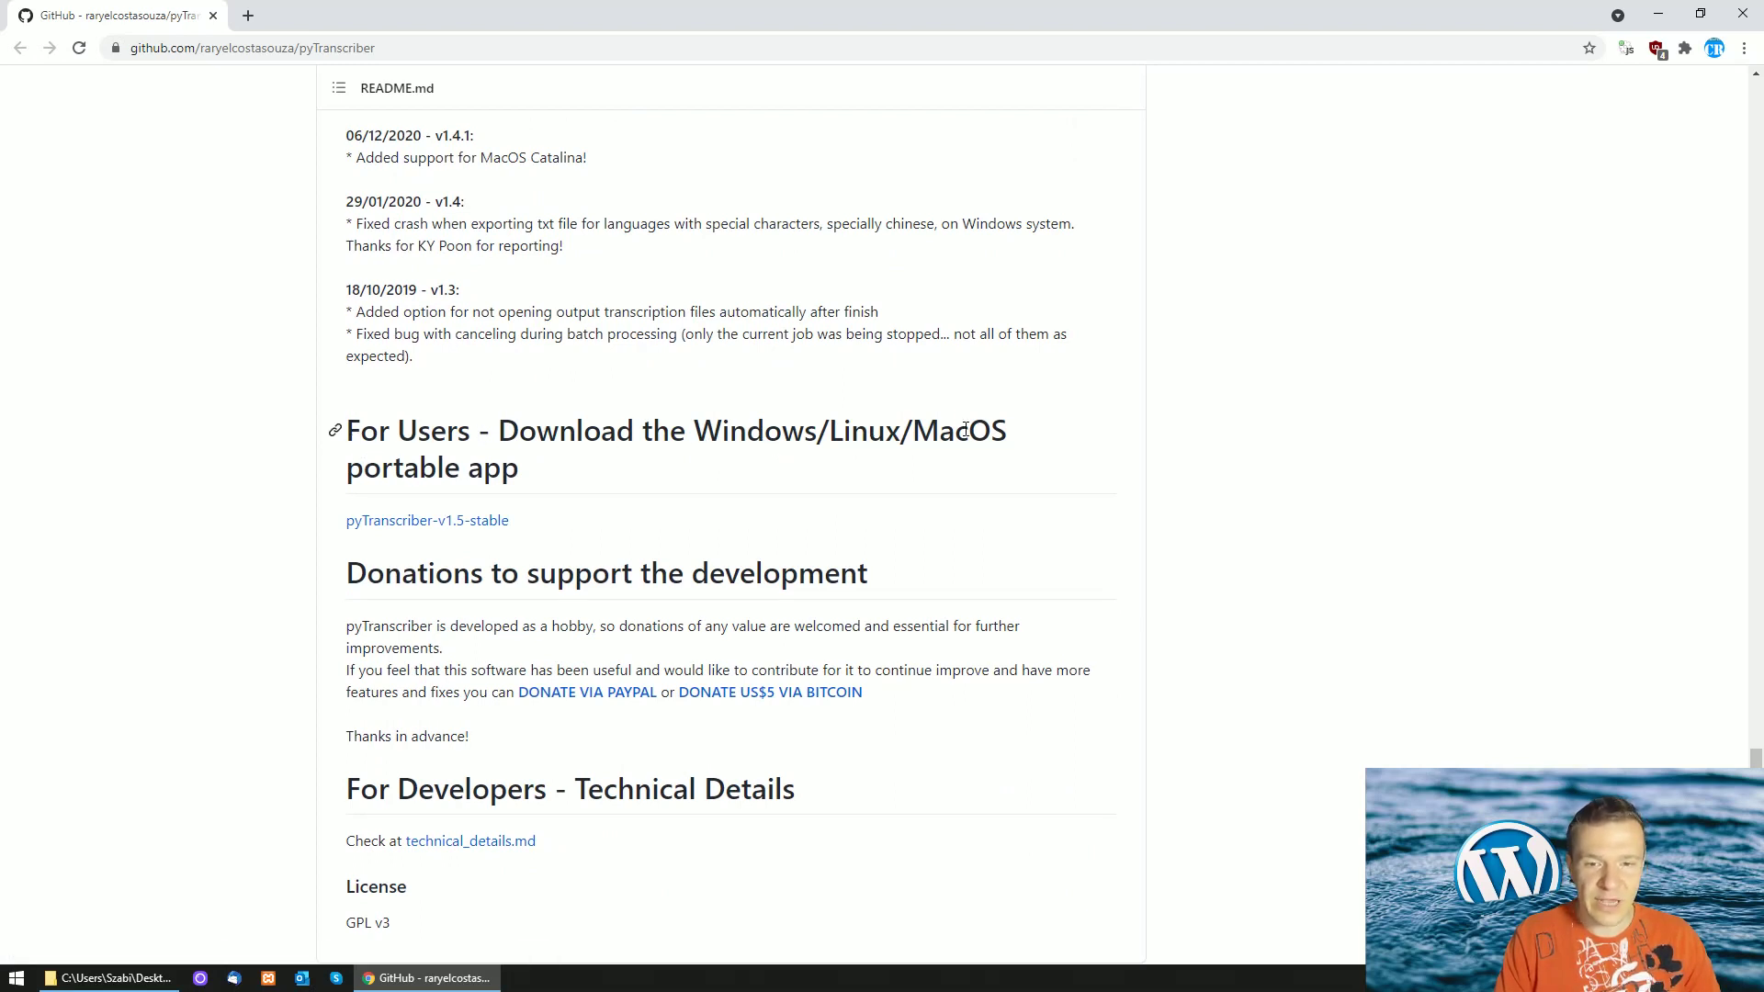
click(380, 525)
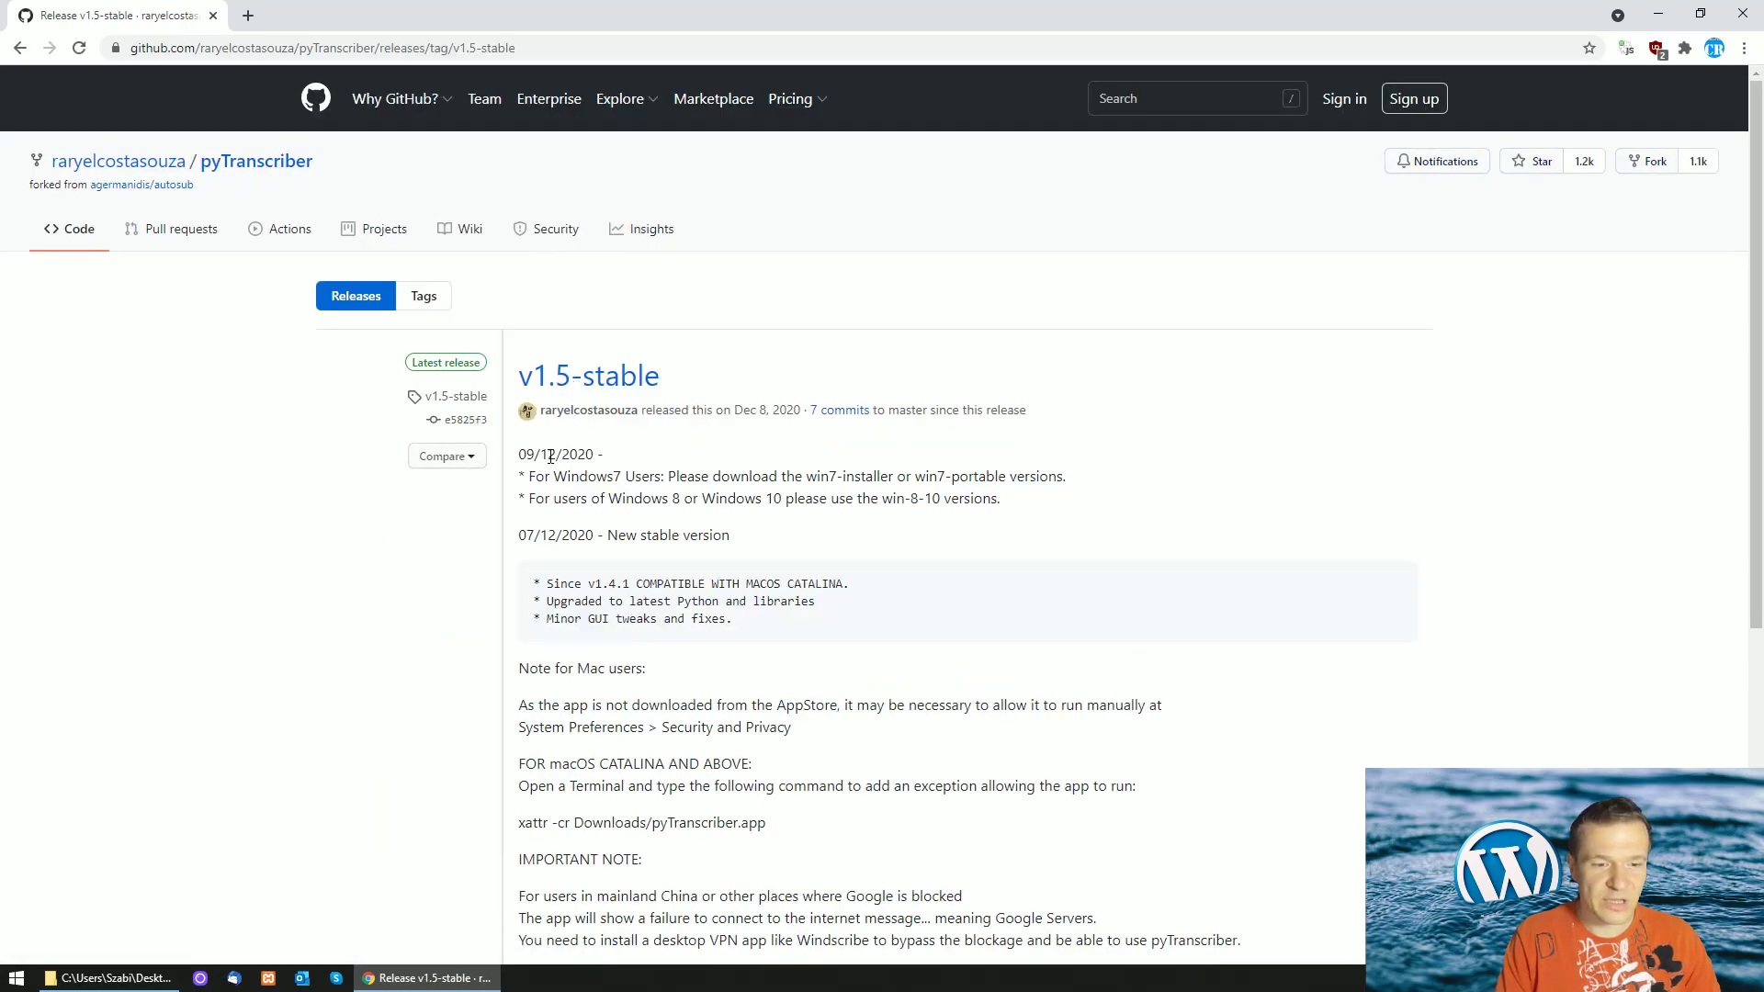
scroll(549, 456, down, 5)
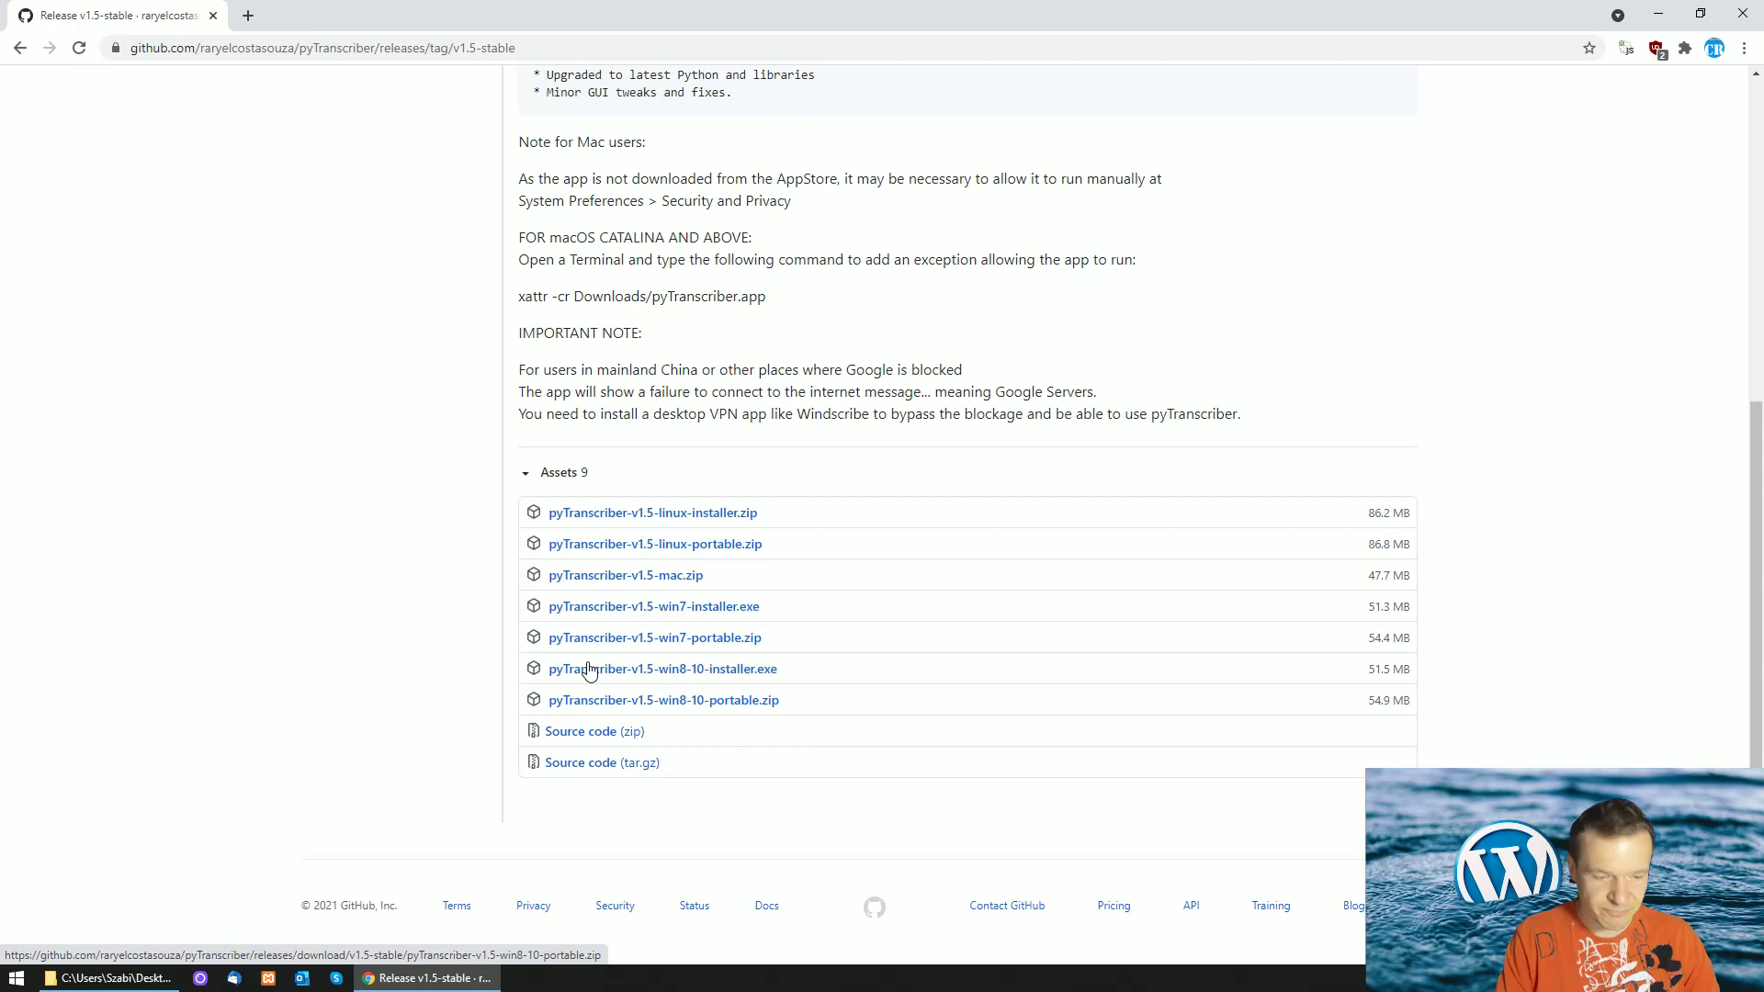
Start pyTranscriber.exe from the windows-portable folder in File Explorer.
click(108, 977)
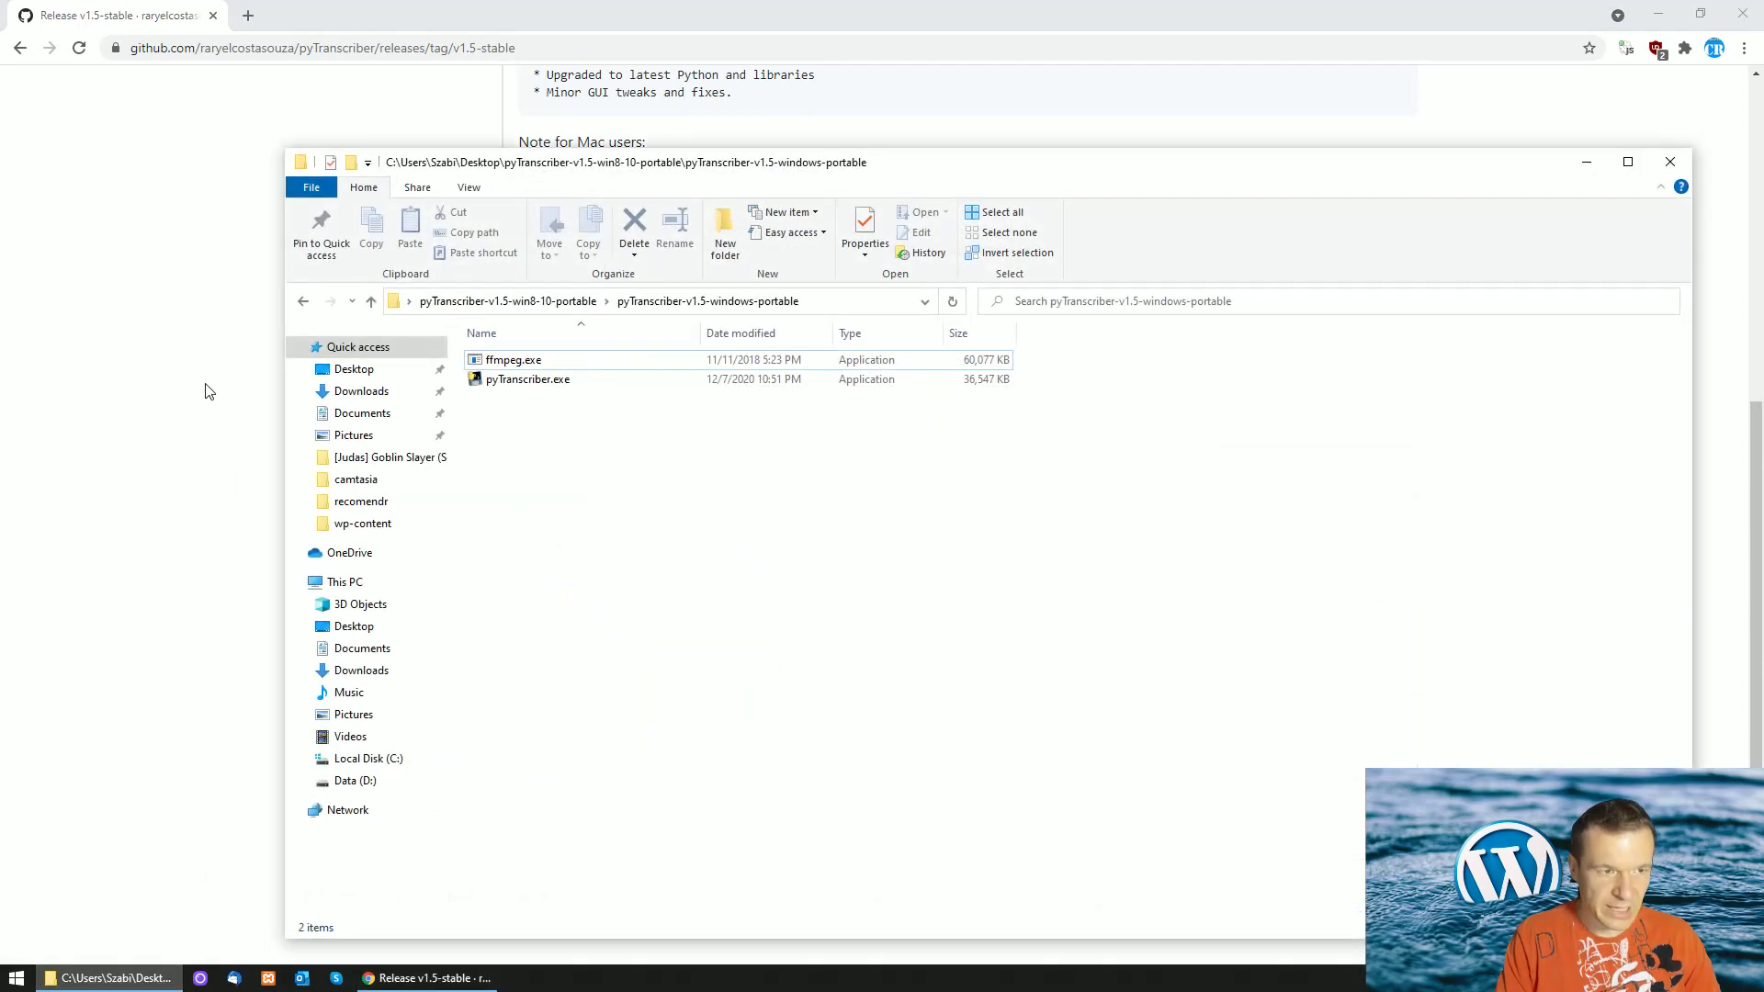
double_click(517, 384)
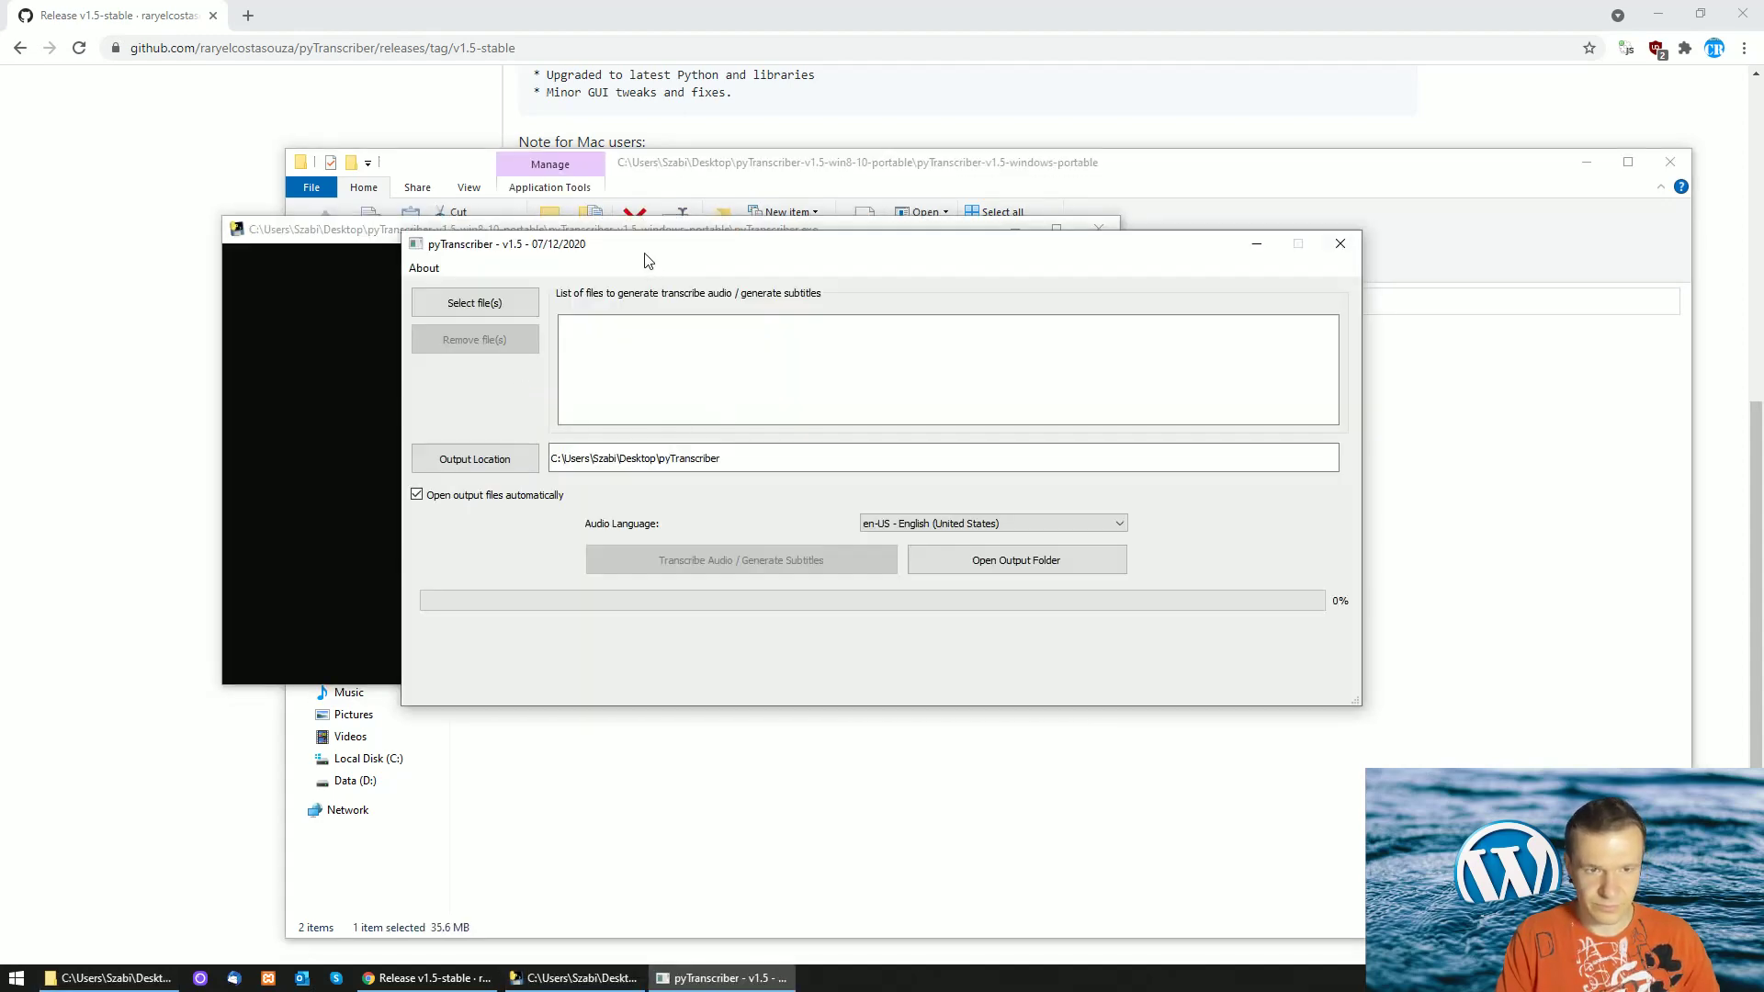
Queue 'how to get full content.mp4' from C:\WORK\NEWSOMATIC-AUTOMATIC-NEWS-POST-GENERATOR\camtasia for transcription.
drag(643, 252, 585, 250)
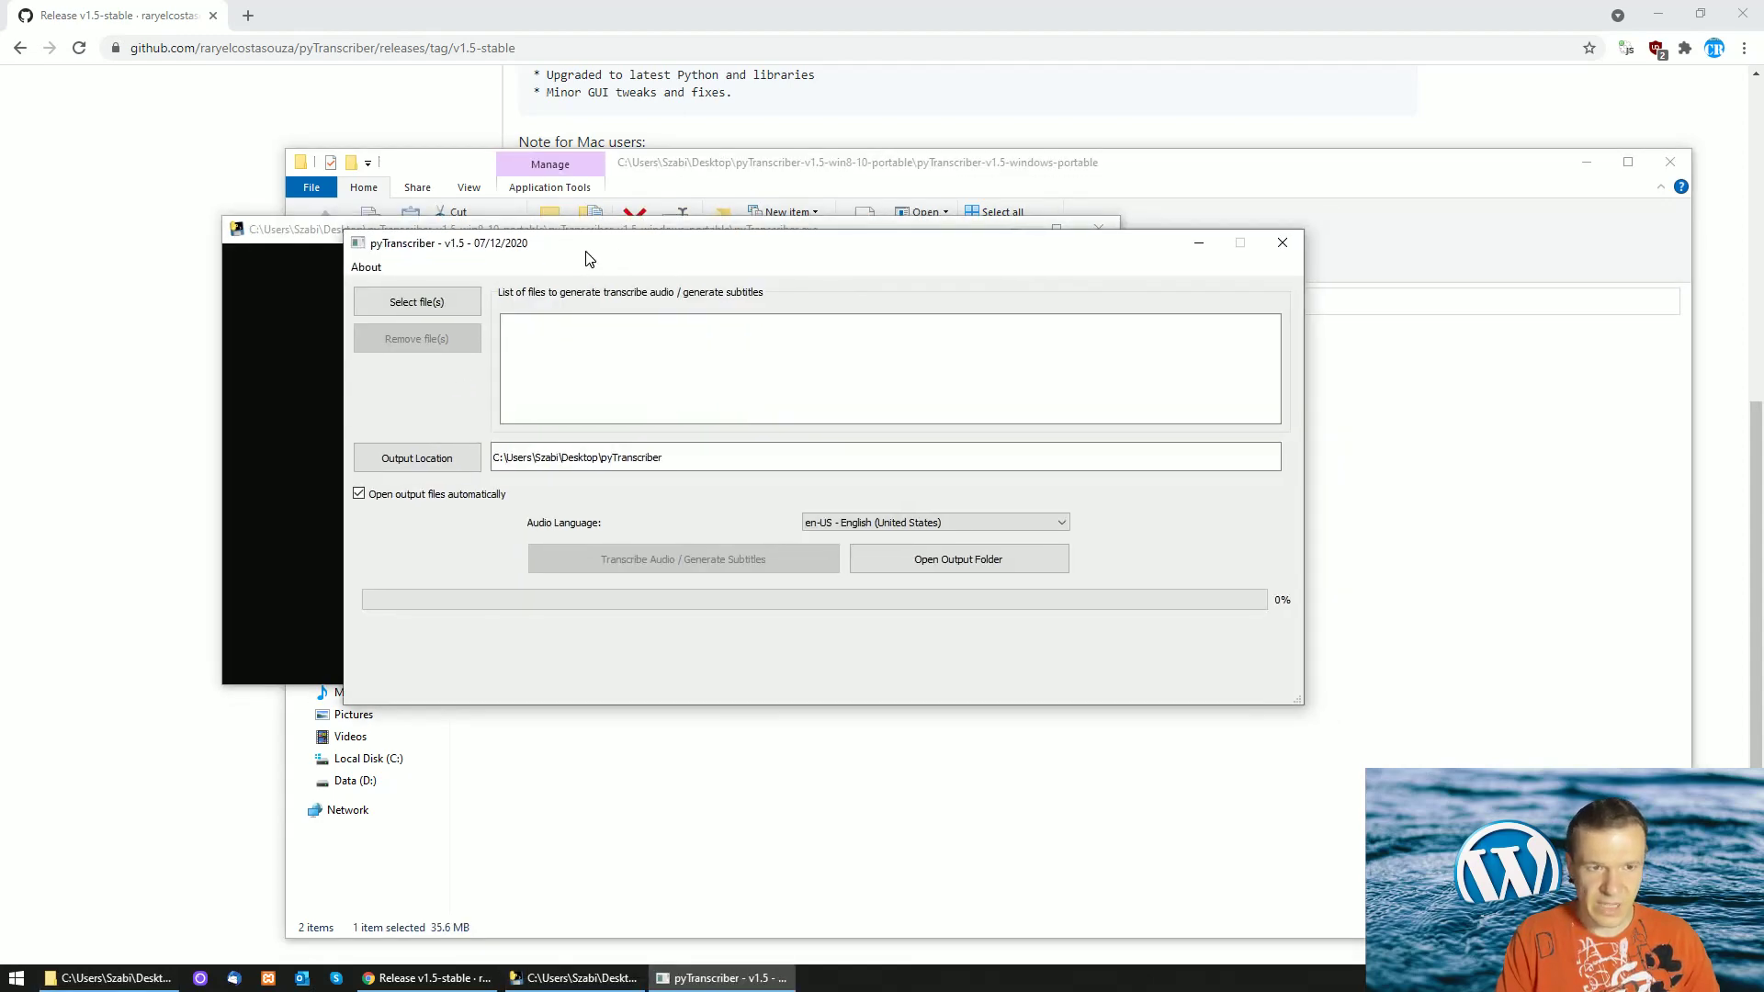
click(428, 305)
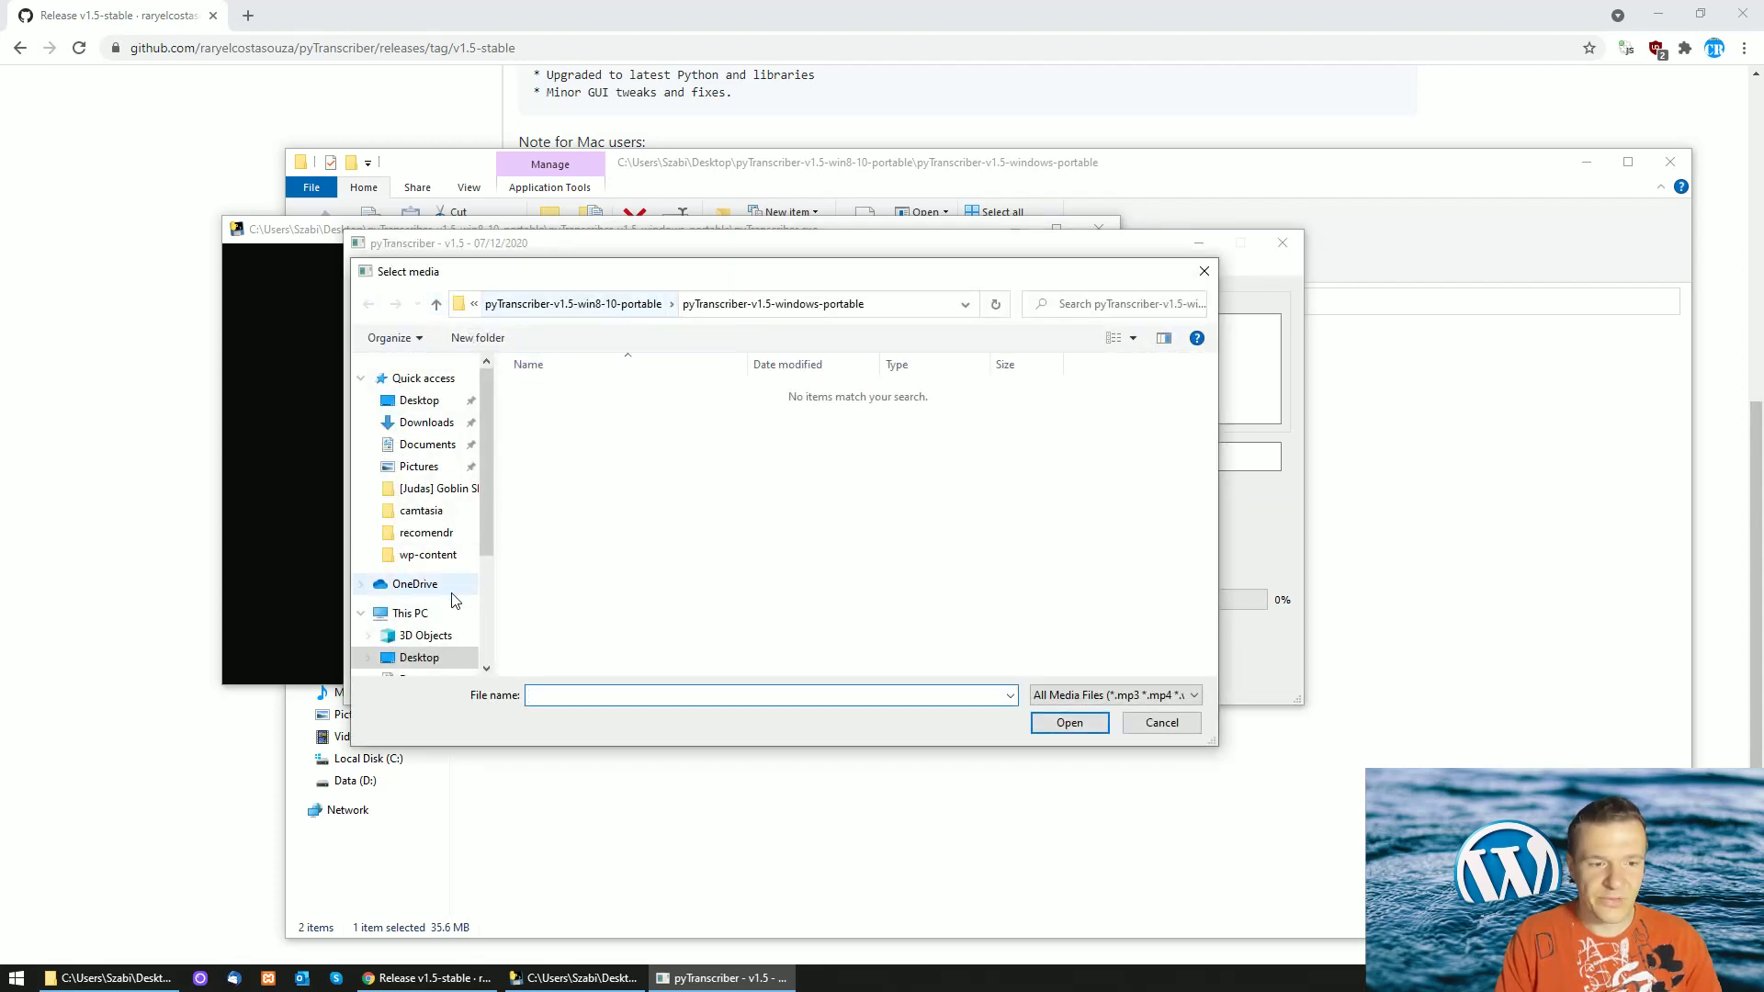
scroll(432, 606, down, 3)
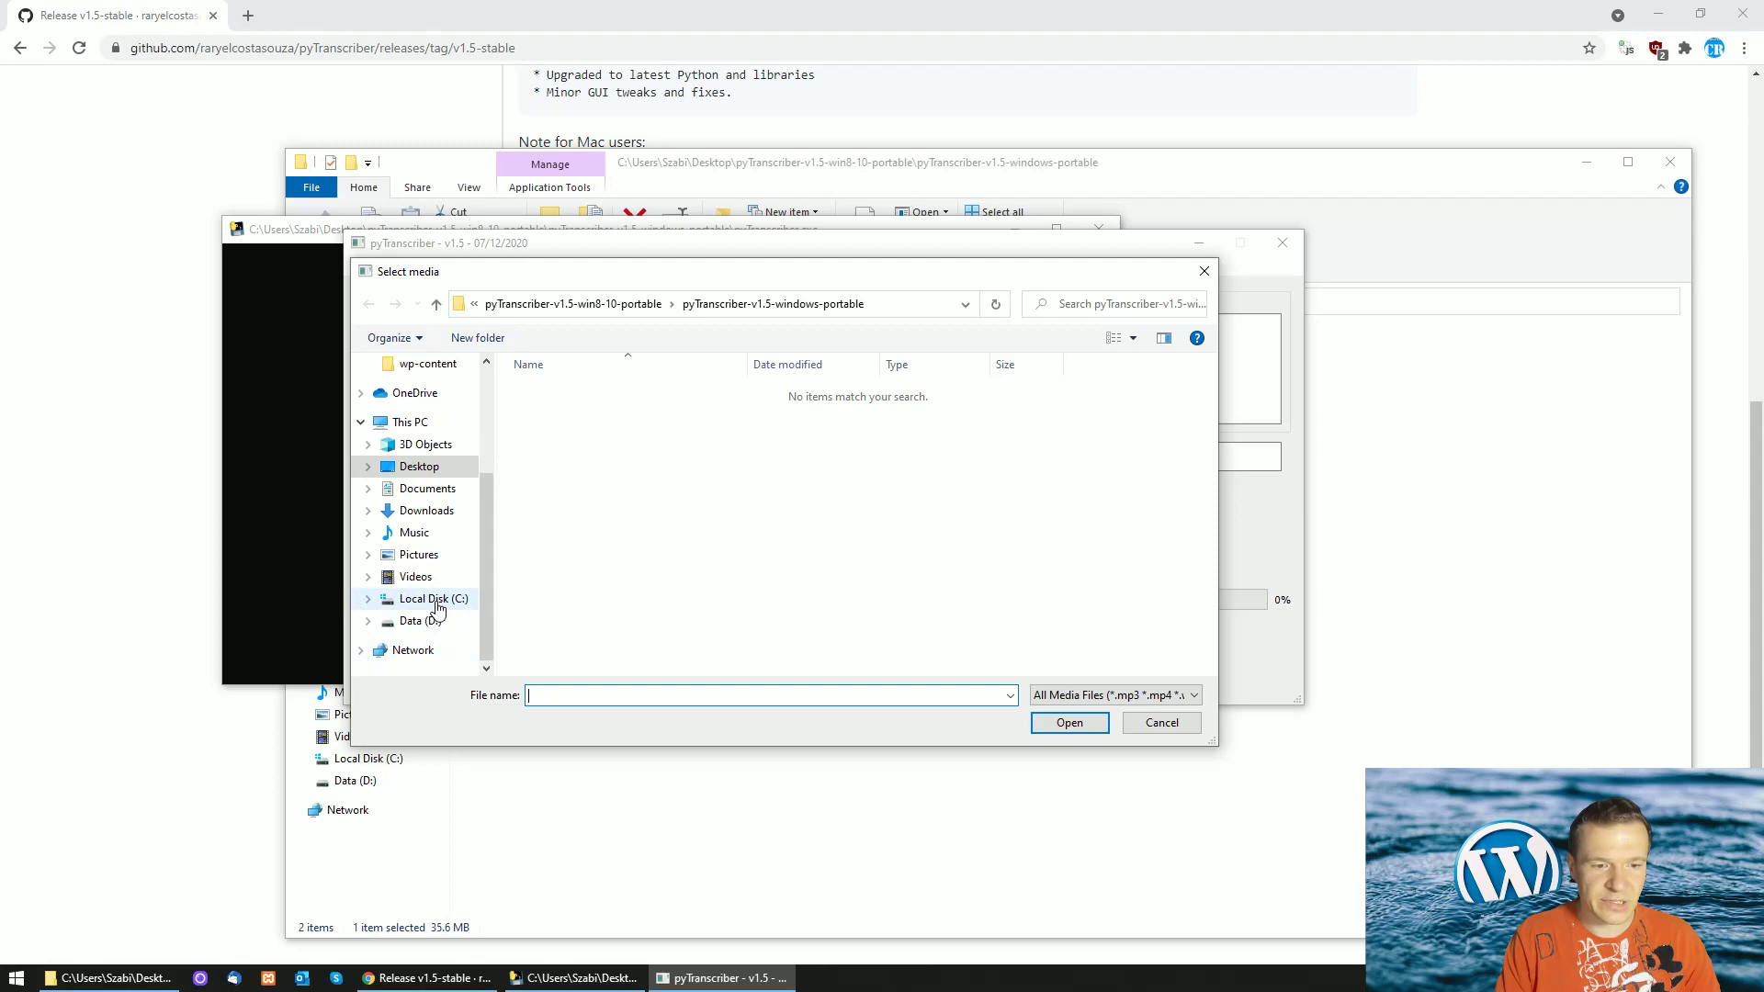
click(435, 601)
click(562, 586)
scroll(562, 588, down, 1)
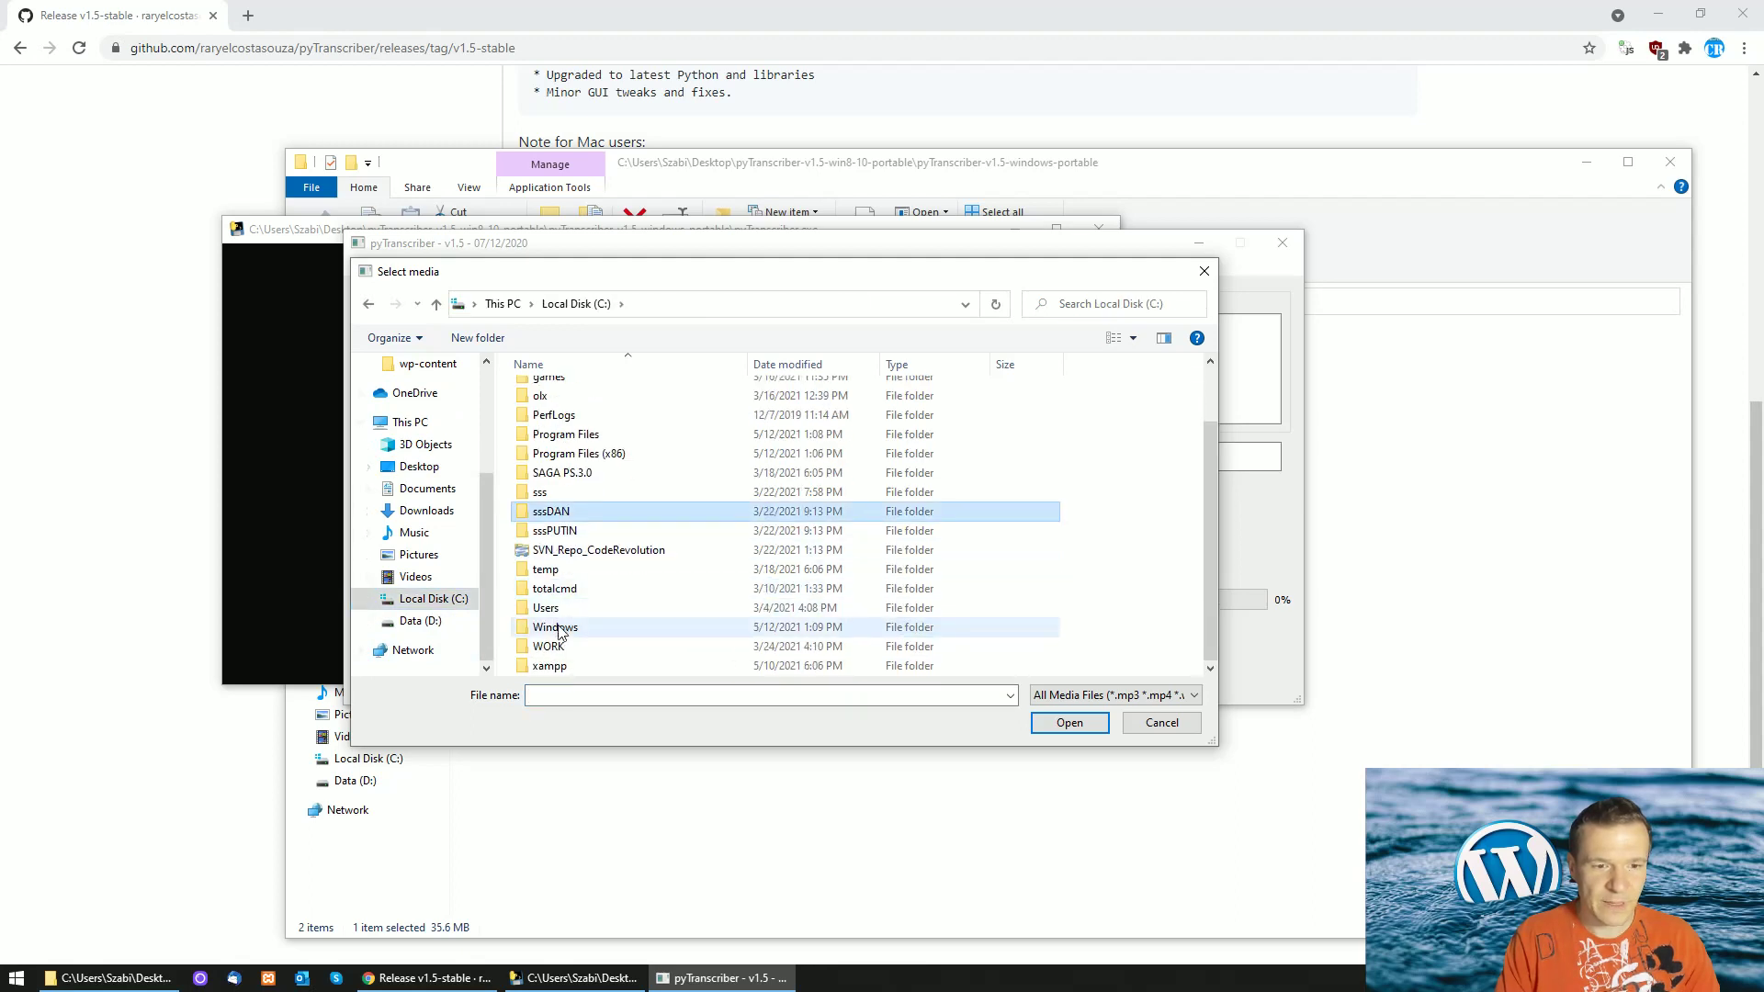
double_click(562, 641)
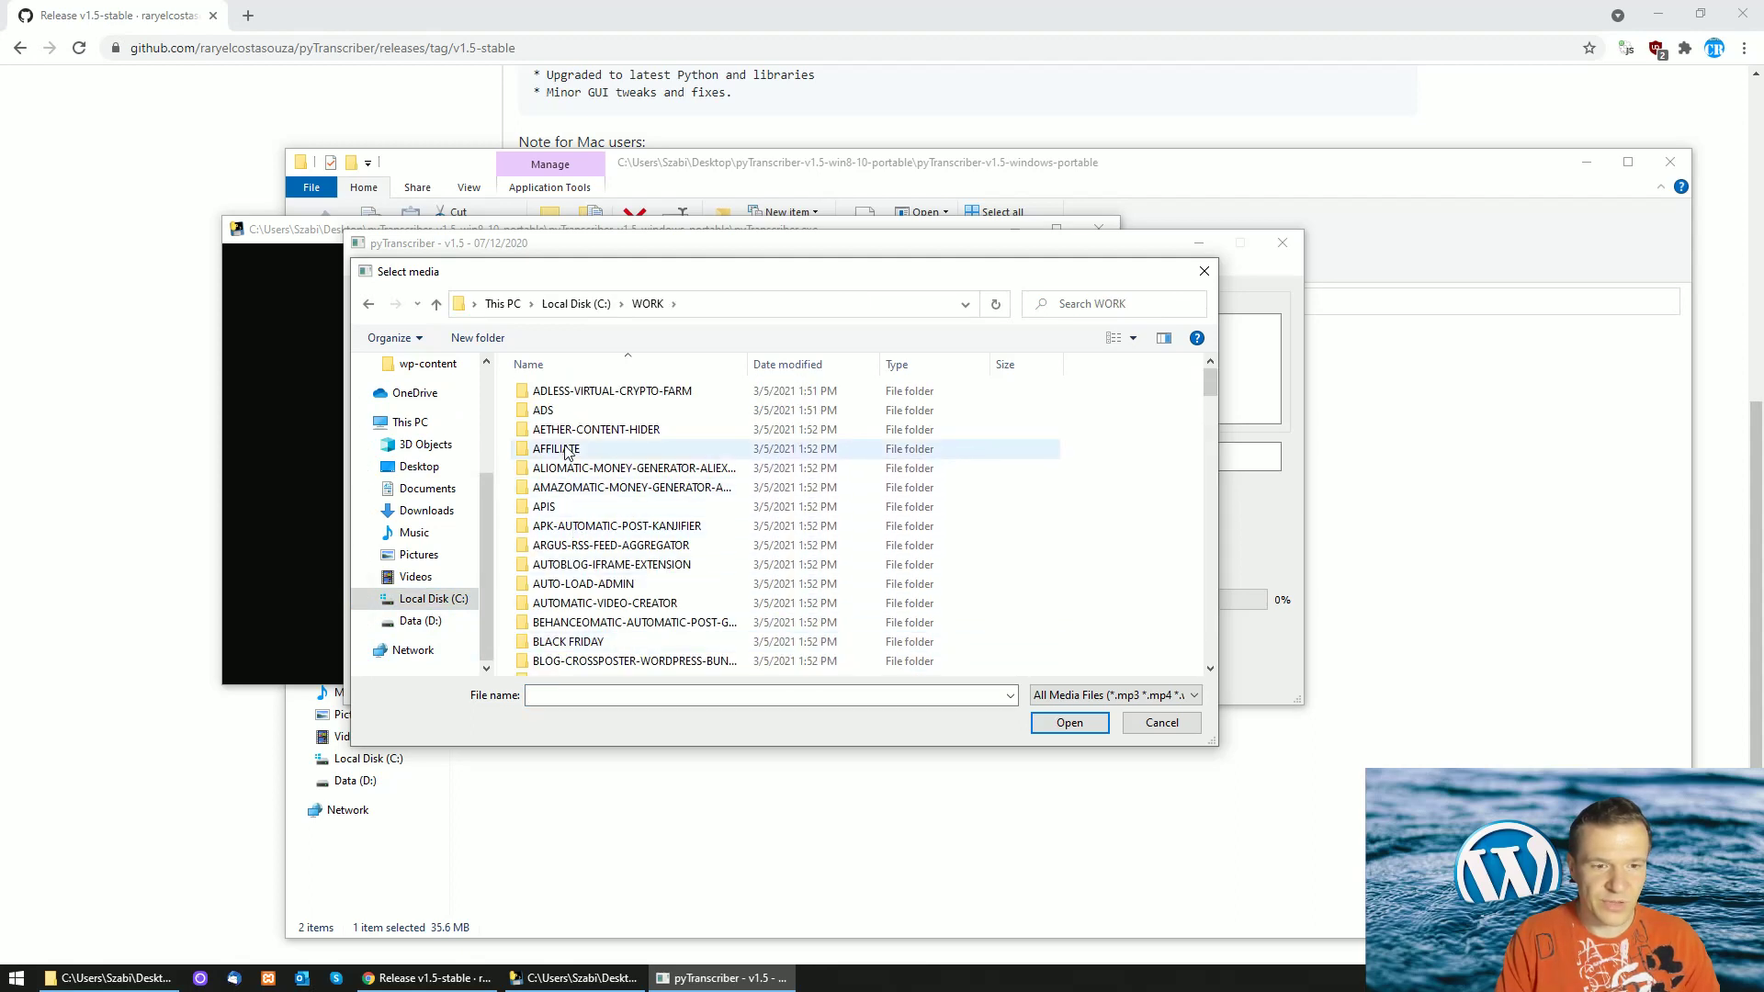
key(n)
double_click(565, 405)
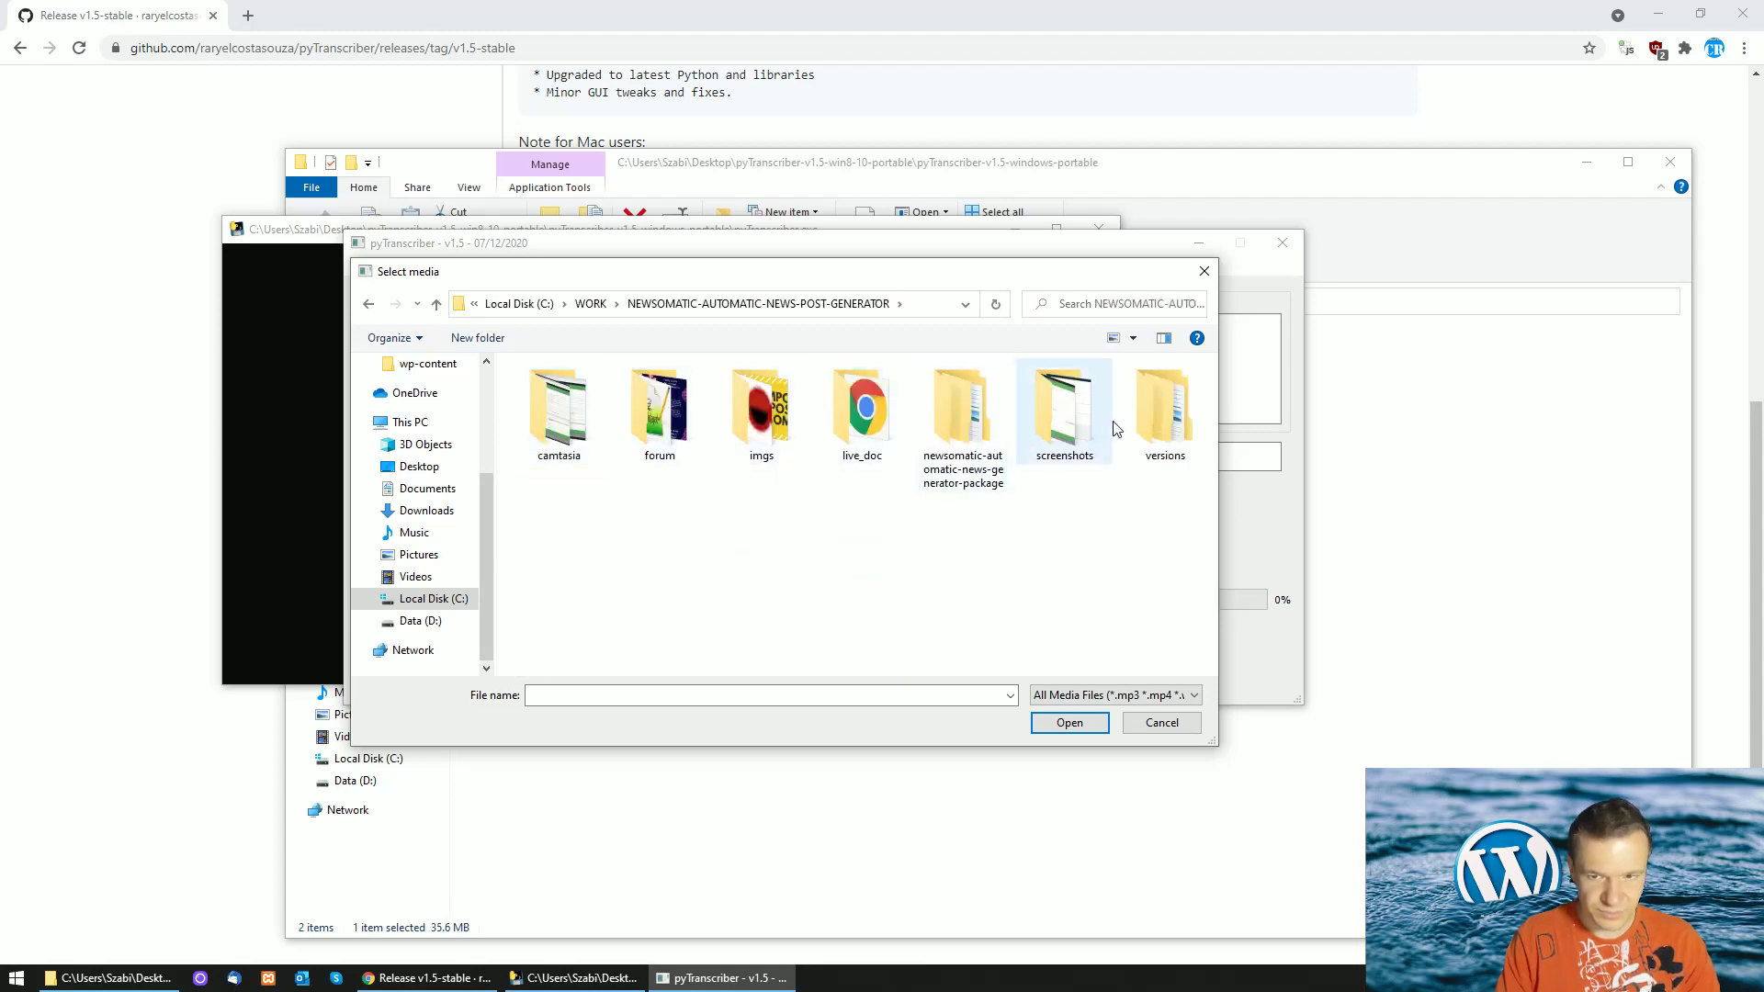
double_click(558, 409)
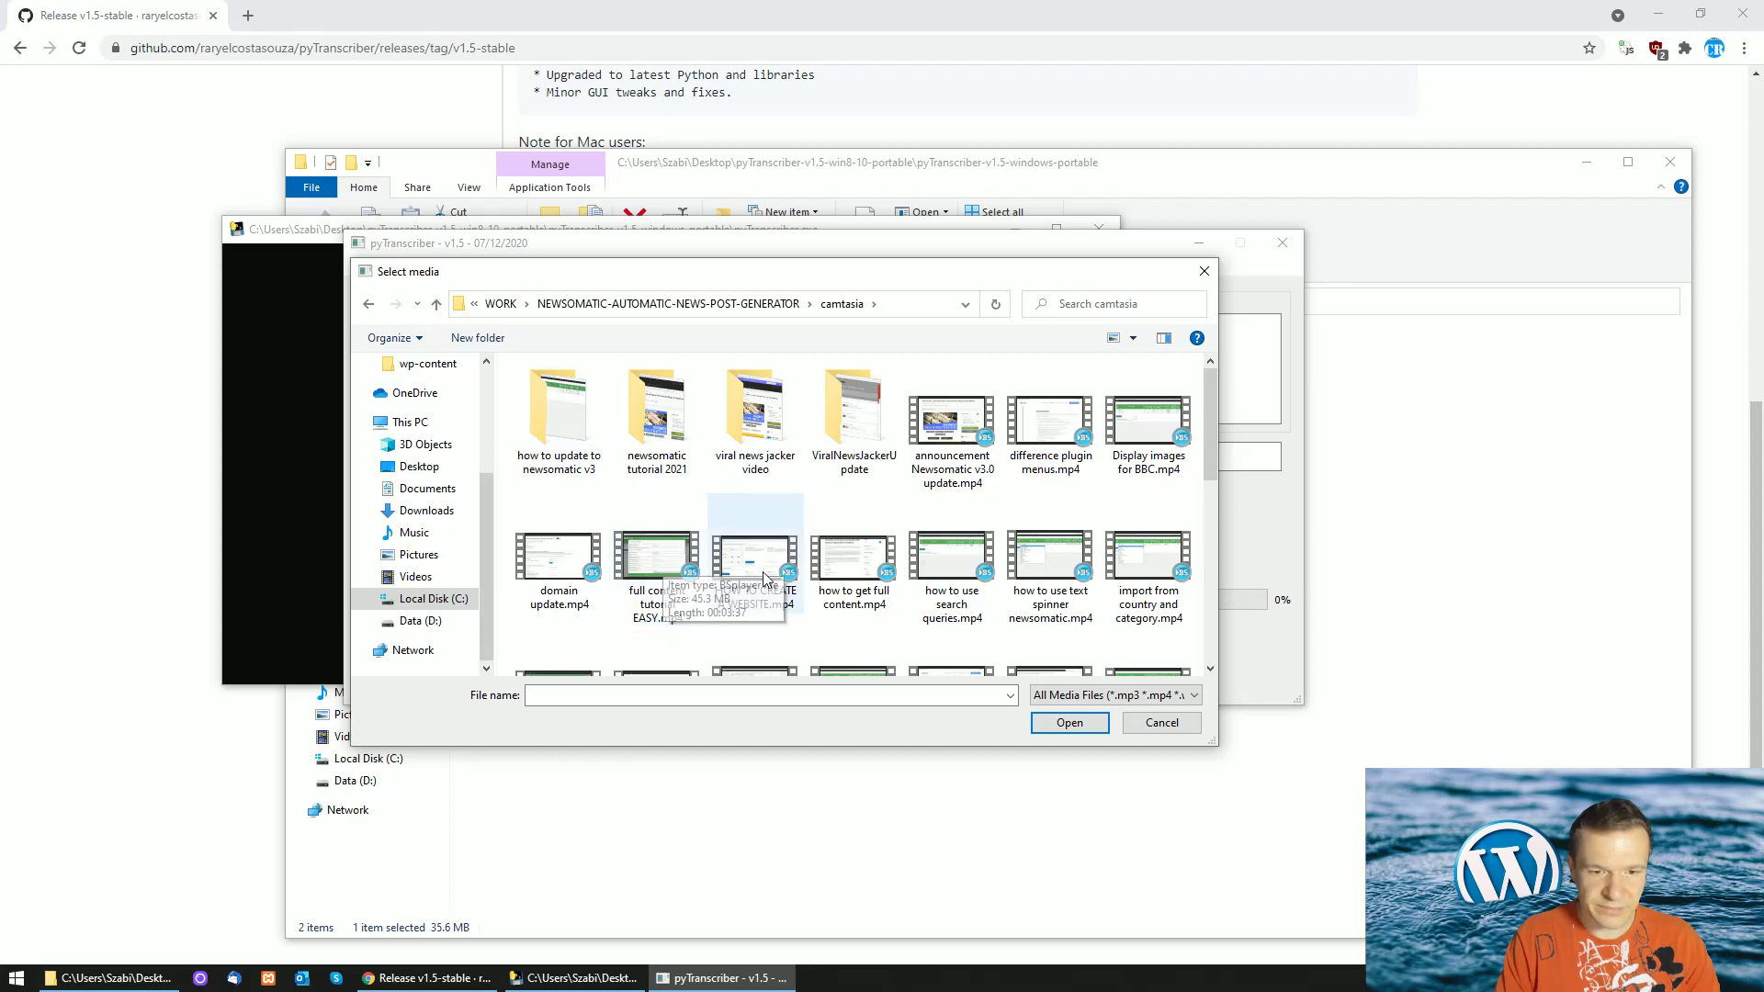
double_click(851, 566)
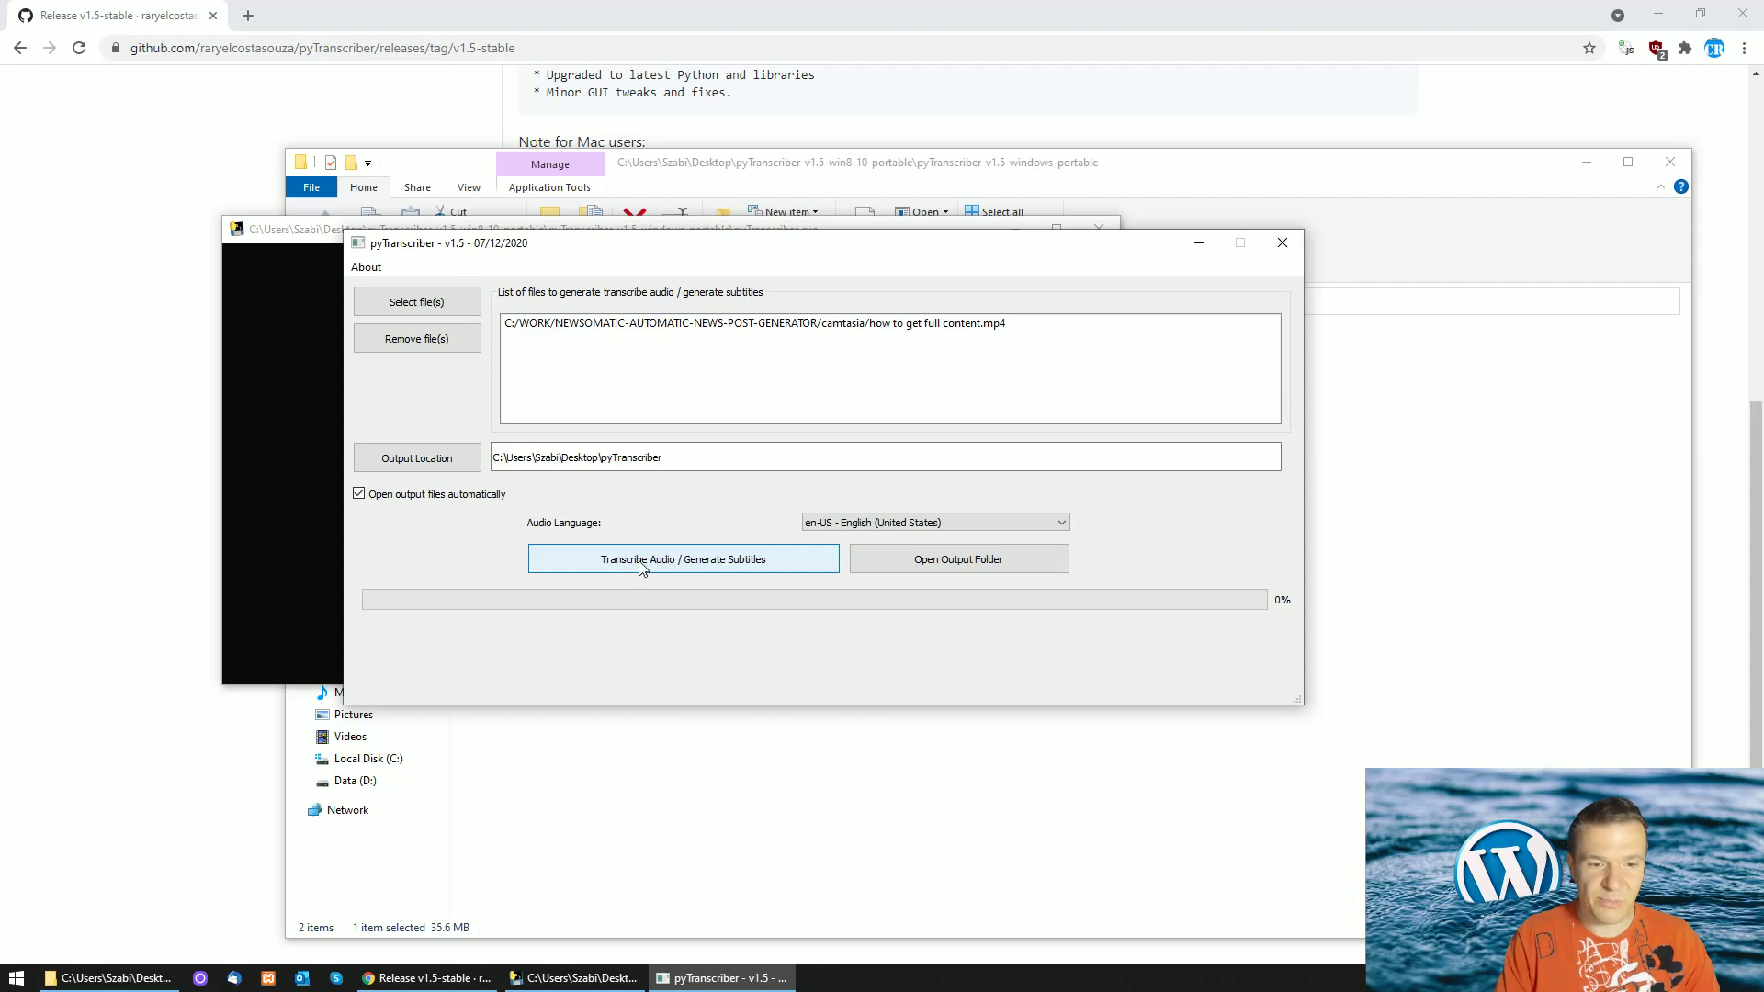
Transcribe the queued video and scroll through the 73-line 'how to get full content.txt' in Notepad++.
click(691, 561)
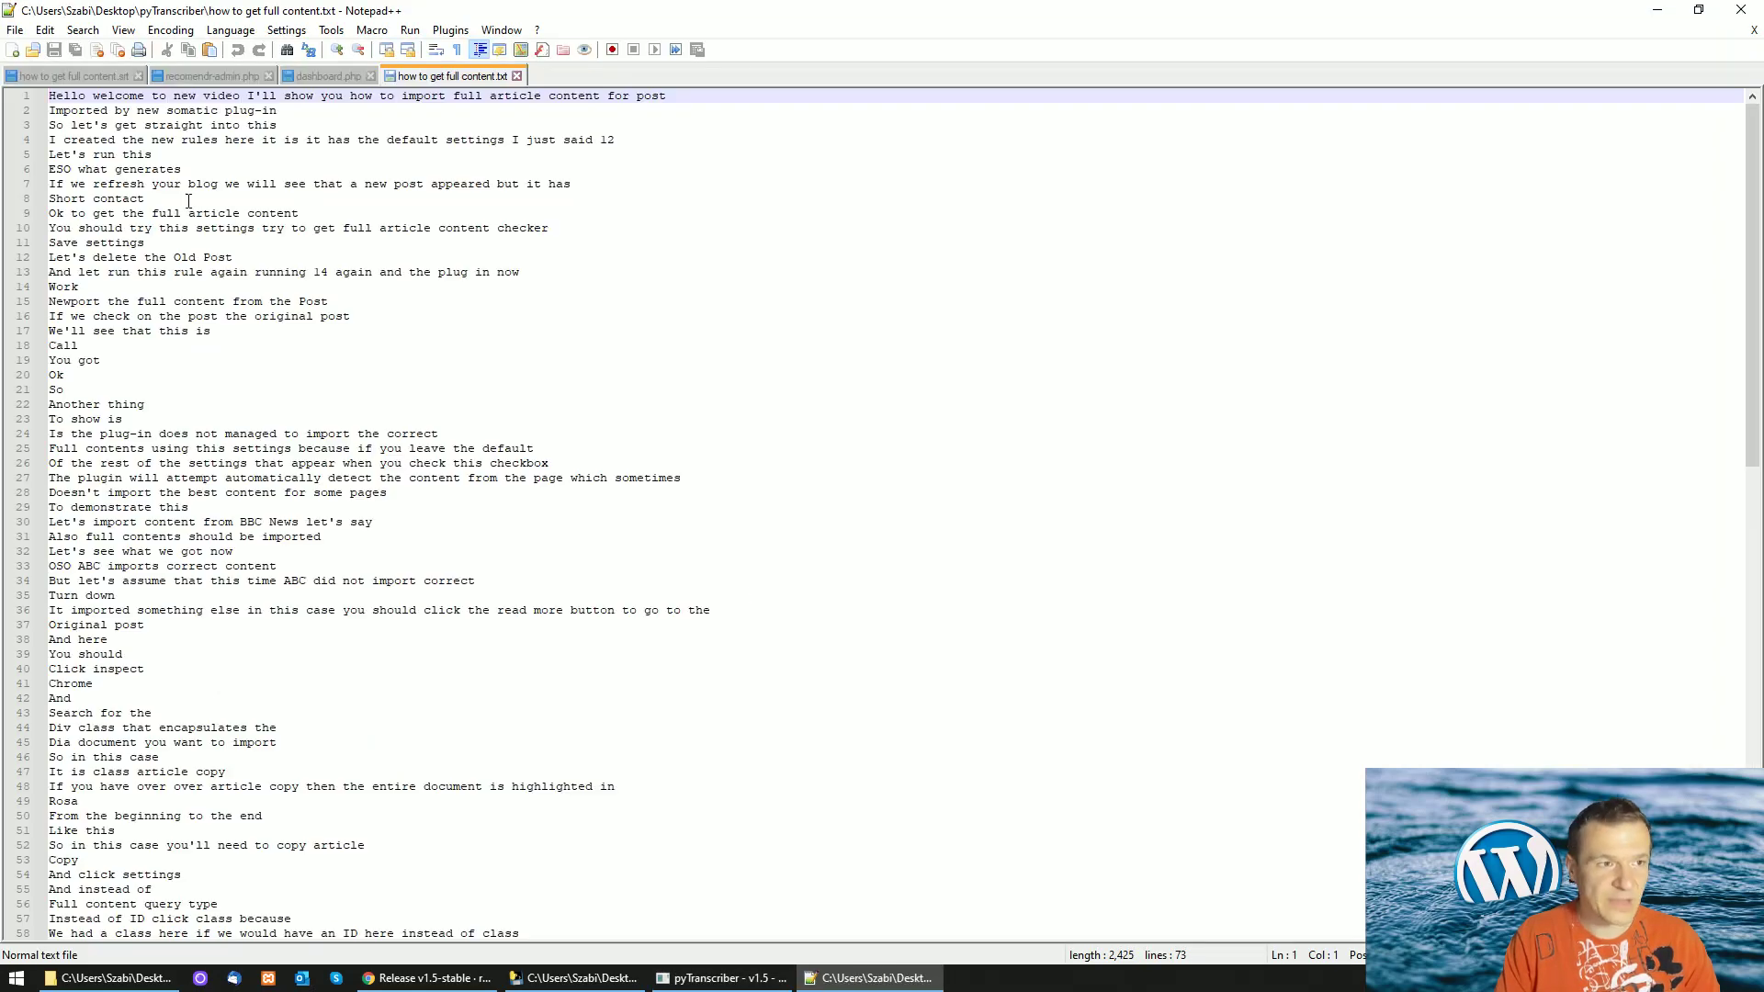
scroll(189, 200, down, 13)
scroll(131, 206, up, 9)
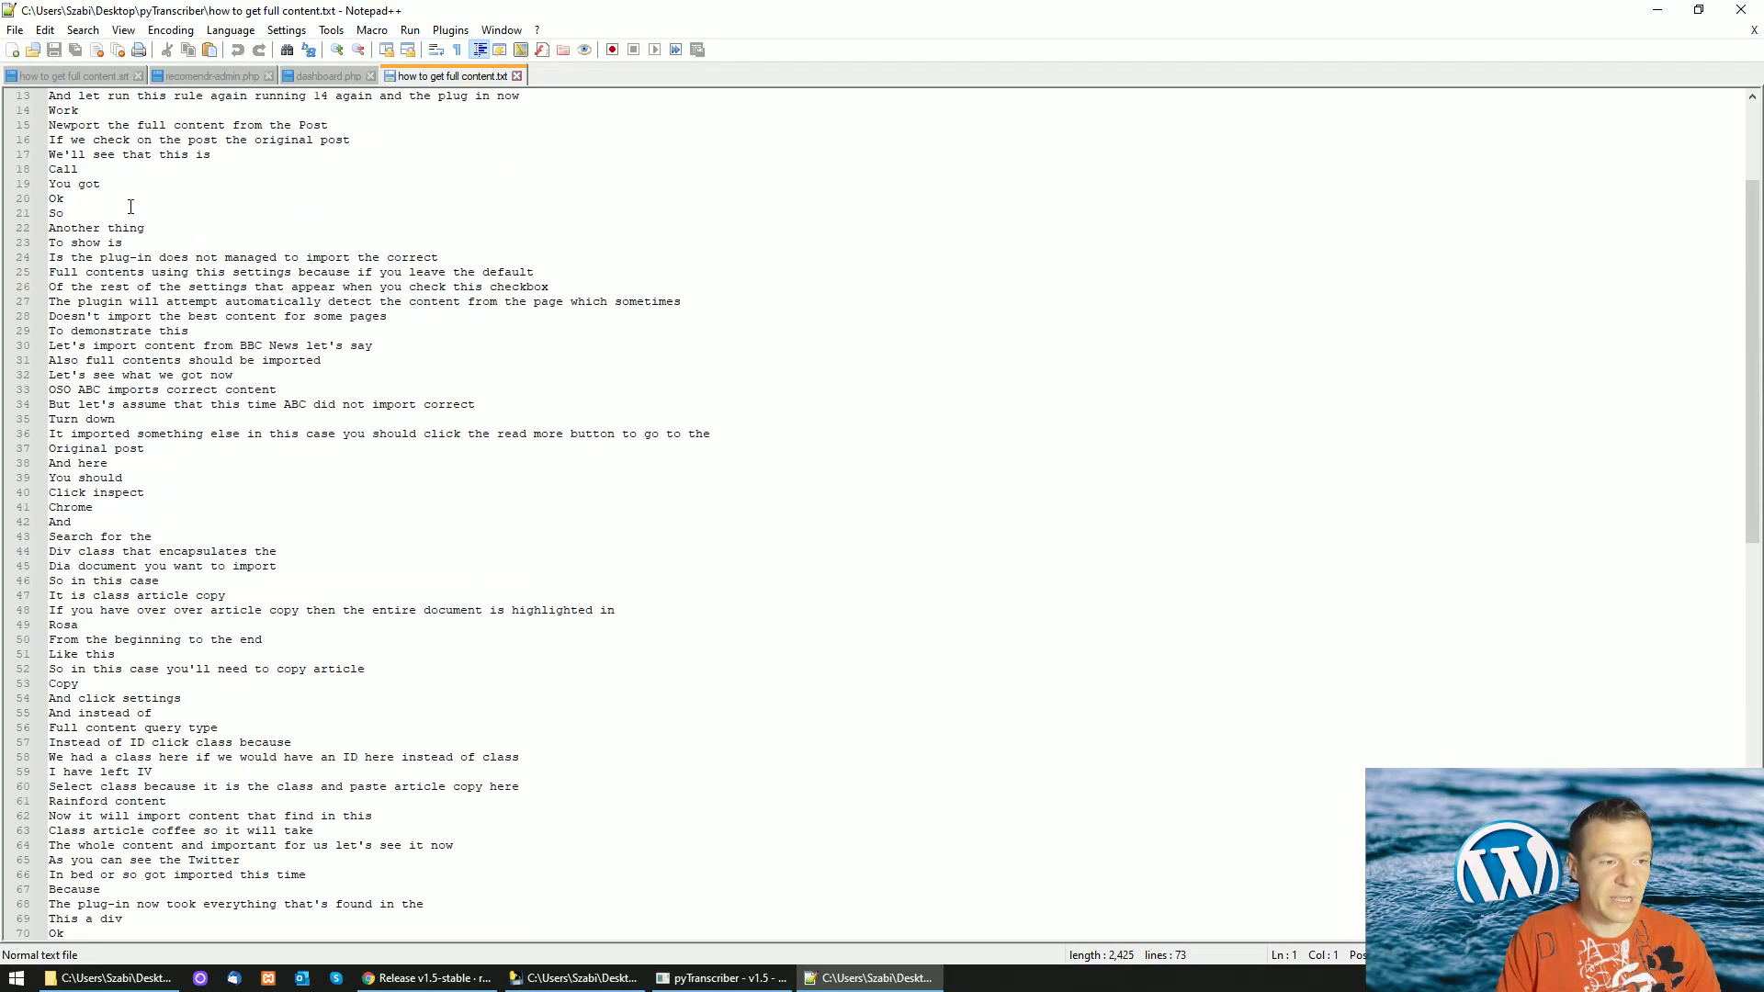
scroll(131, 206, up, 4)
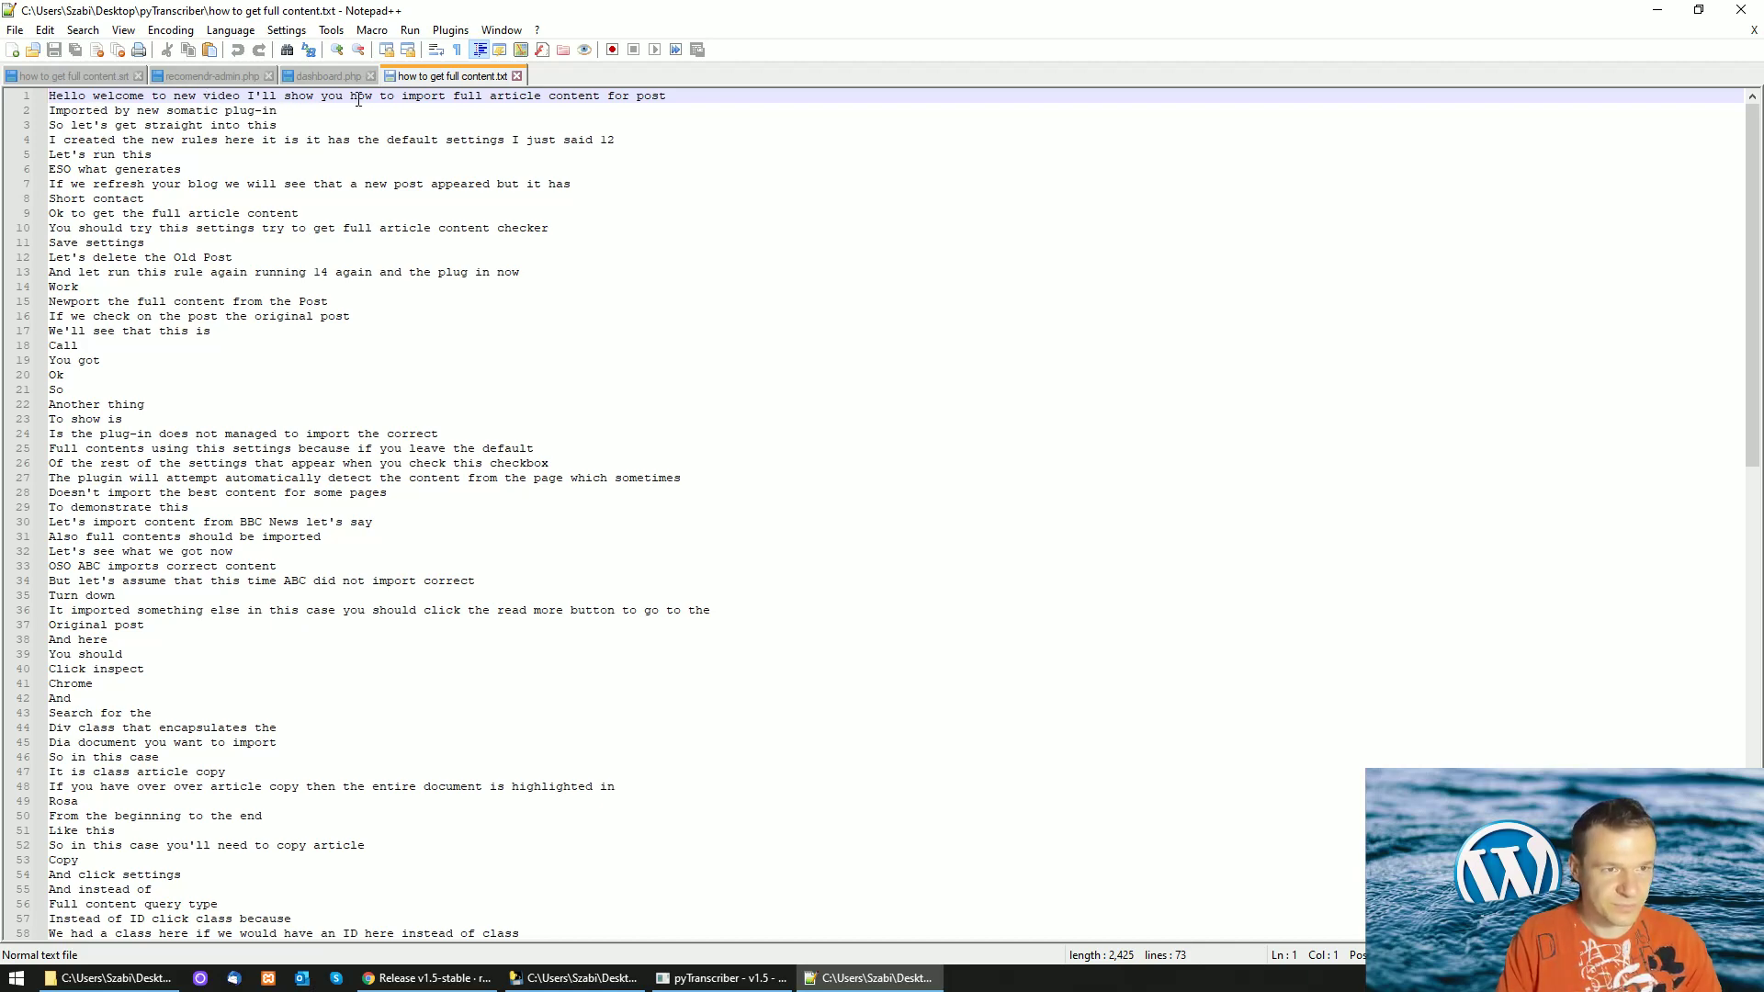
click(574, 978)
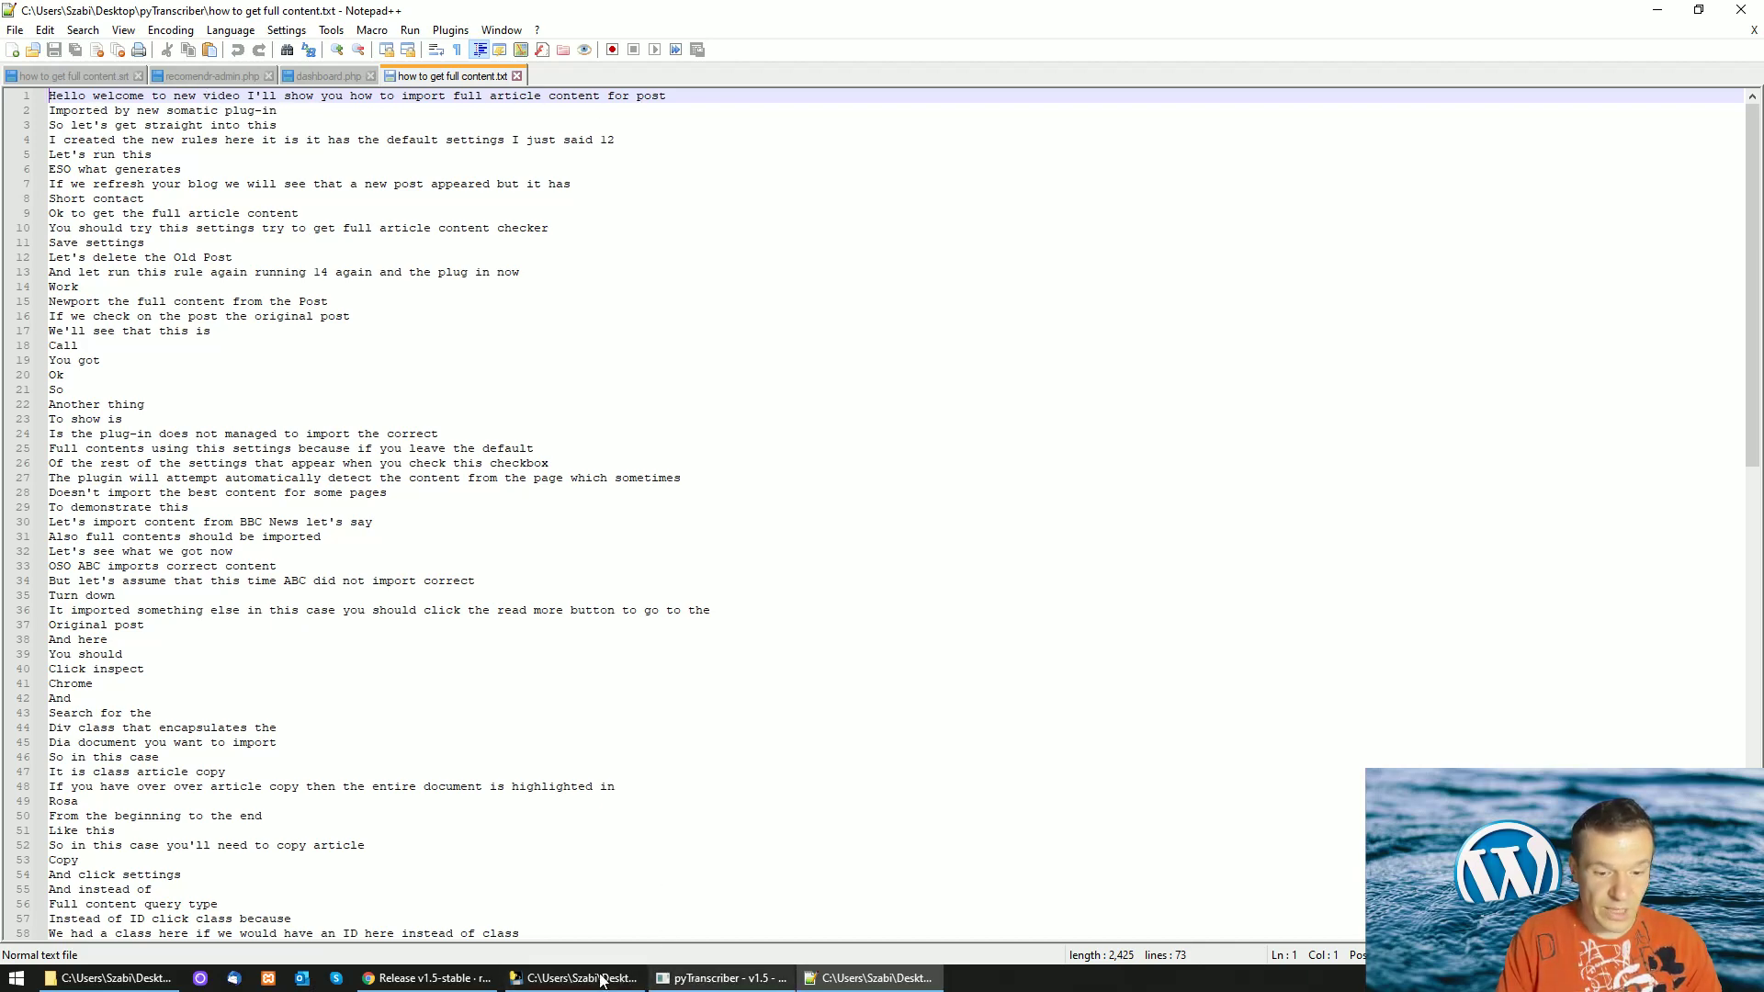
Leave Audio Language at en-US and open the output folder beside the Notepad++ editor.
click(721, 977)
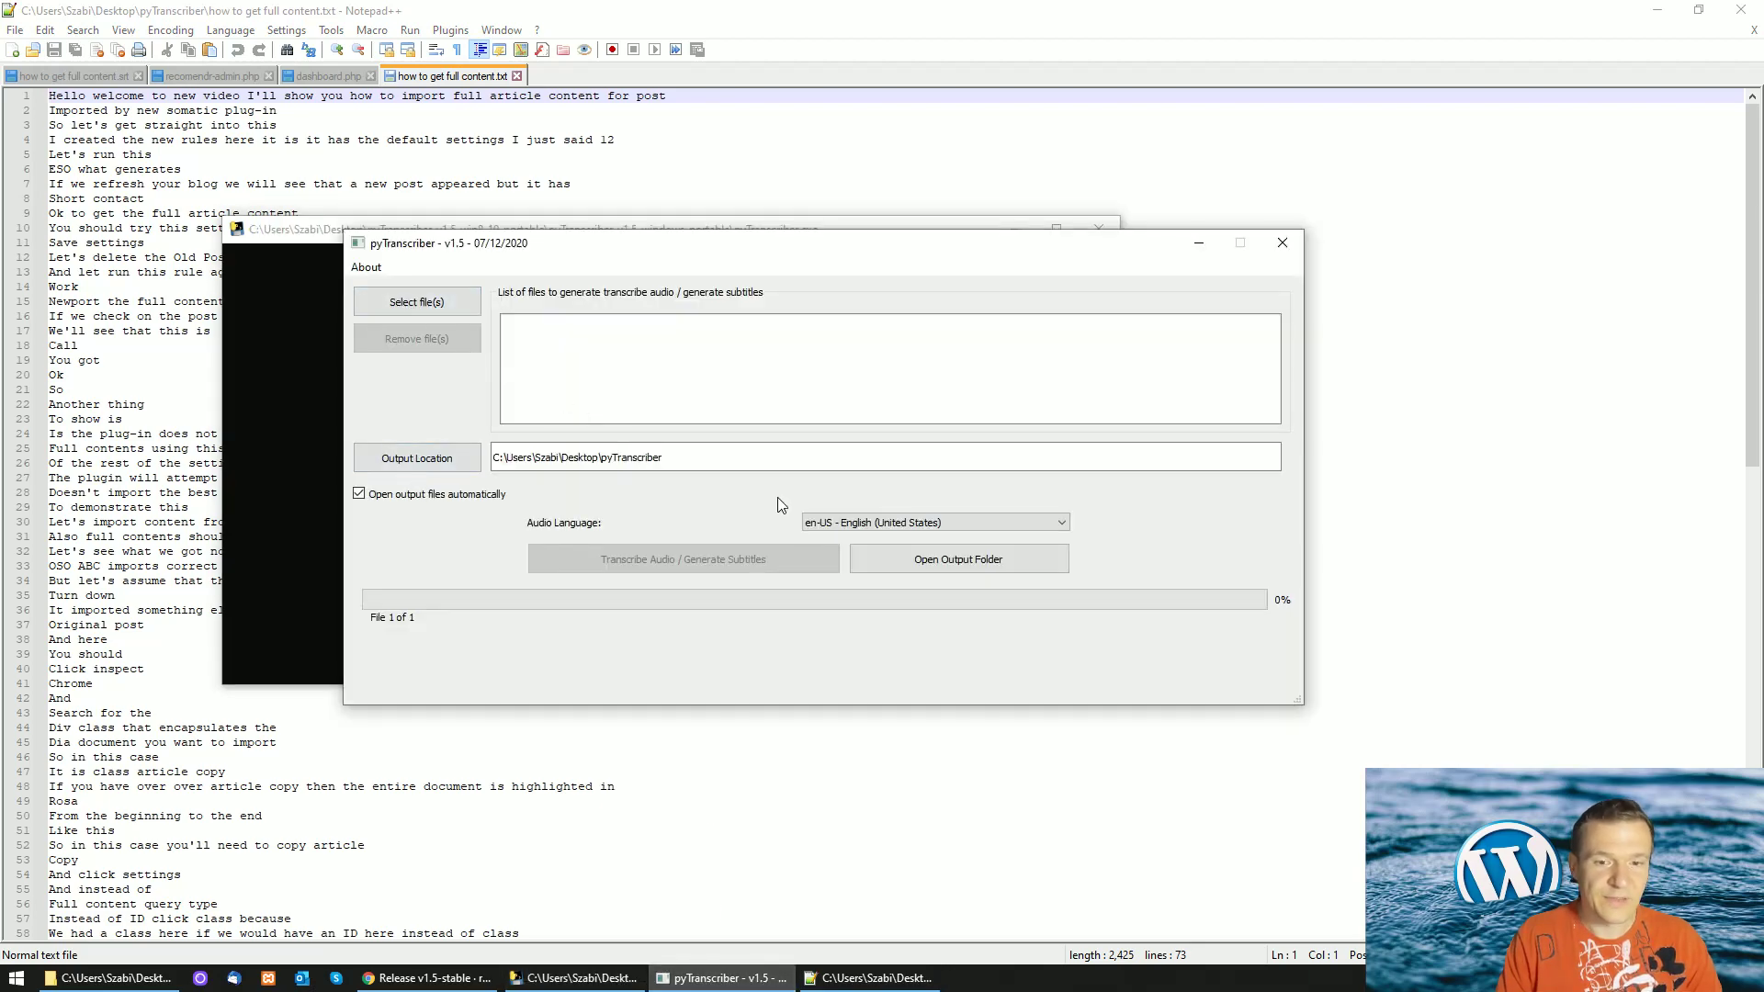
click(896, 522)
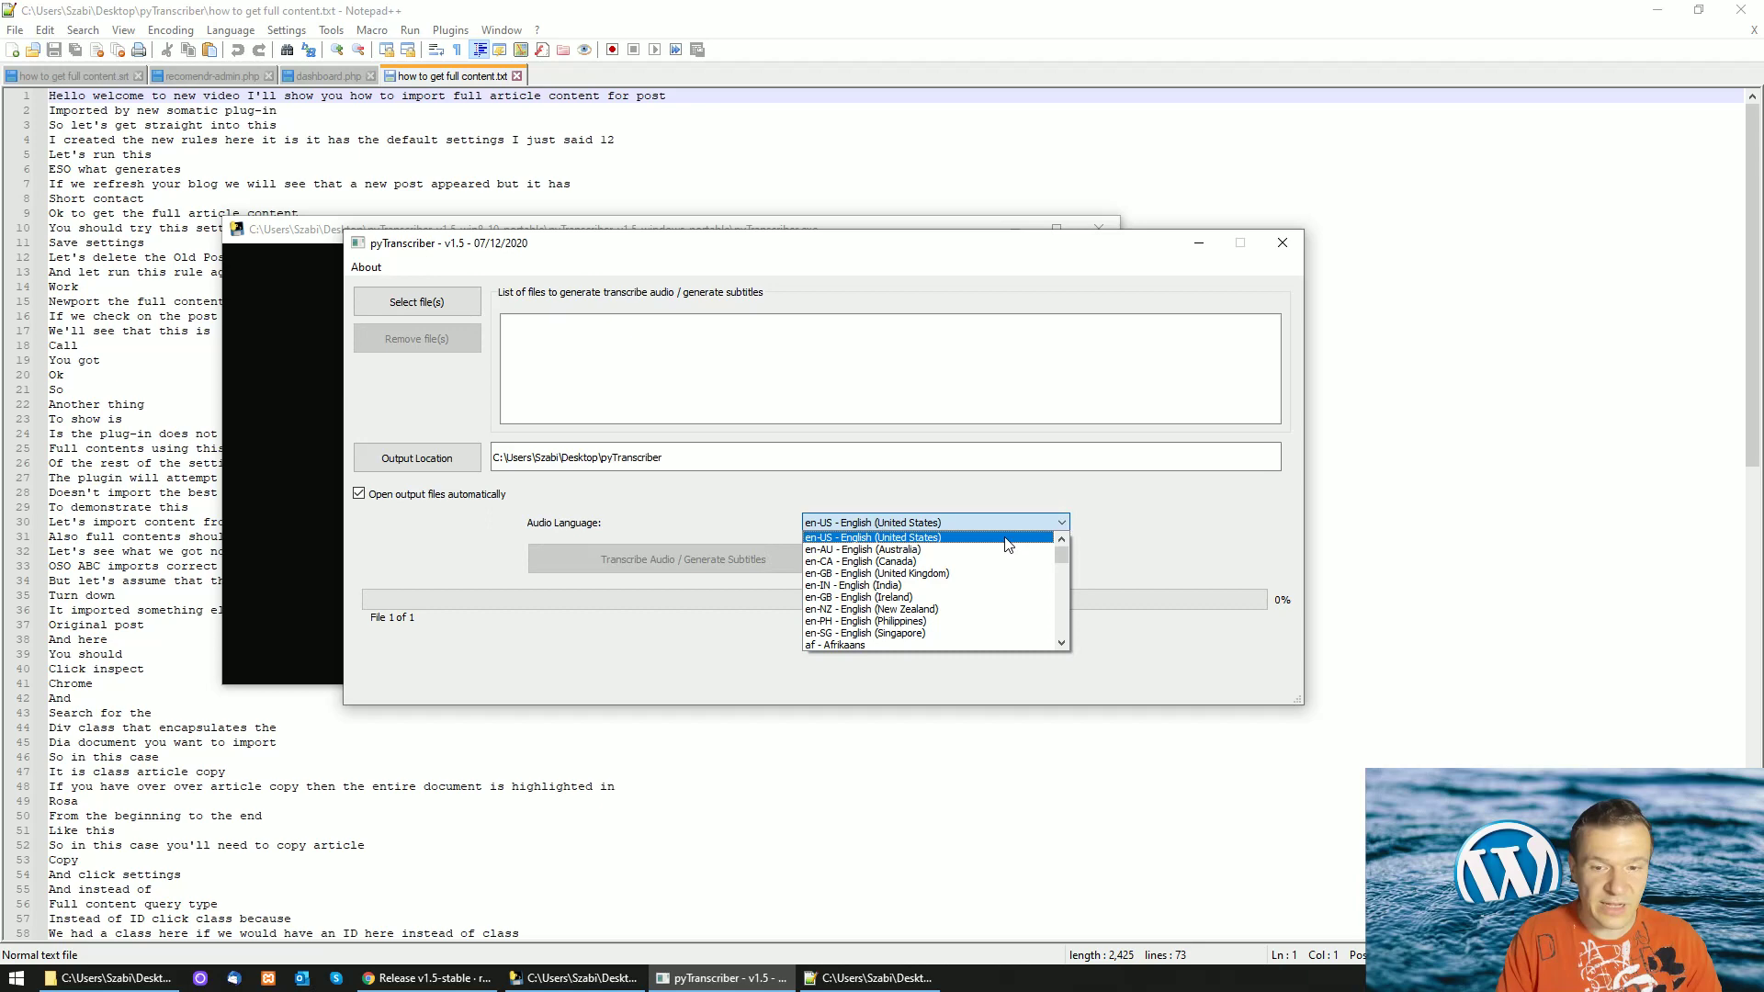
mouse_move(1062, 556)
mouse_down()
mouse_move(1059, 634)
mouse_move(1058, 555)
mouse_up()
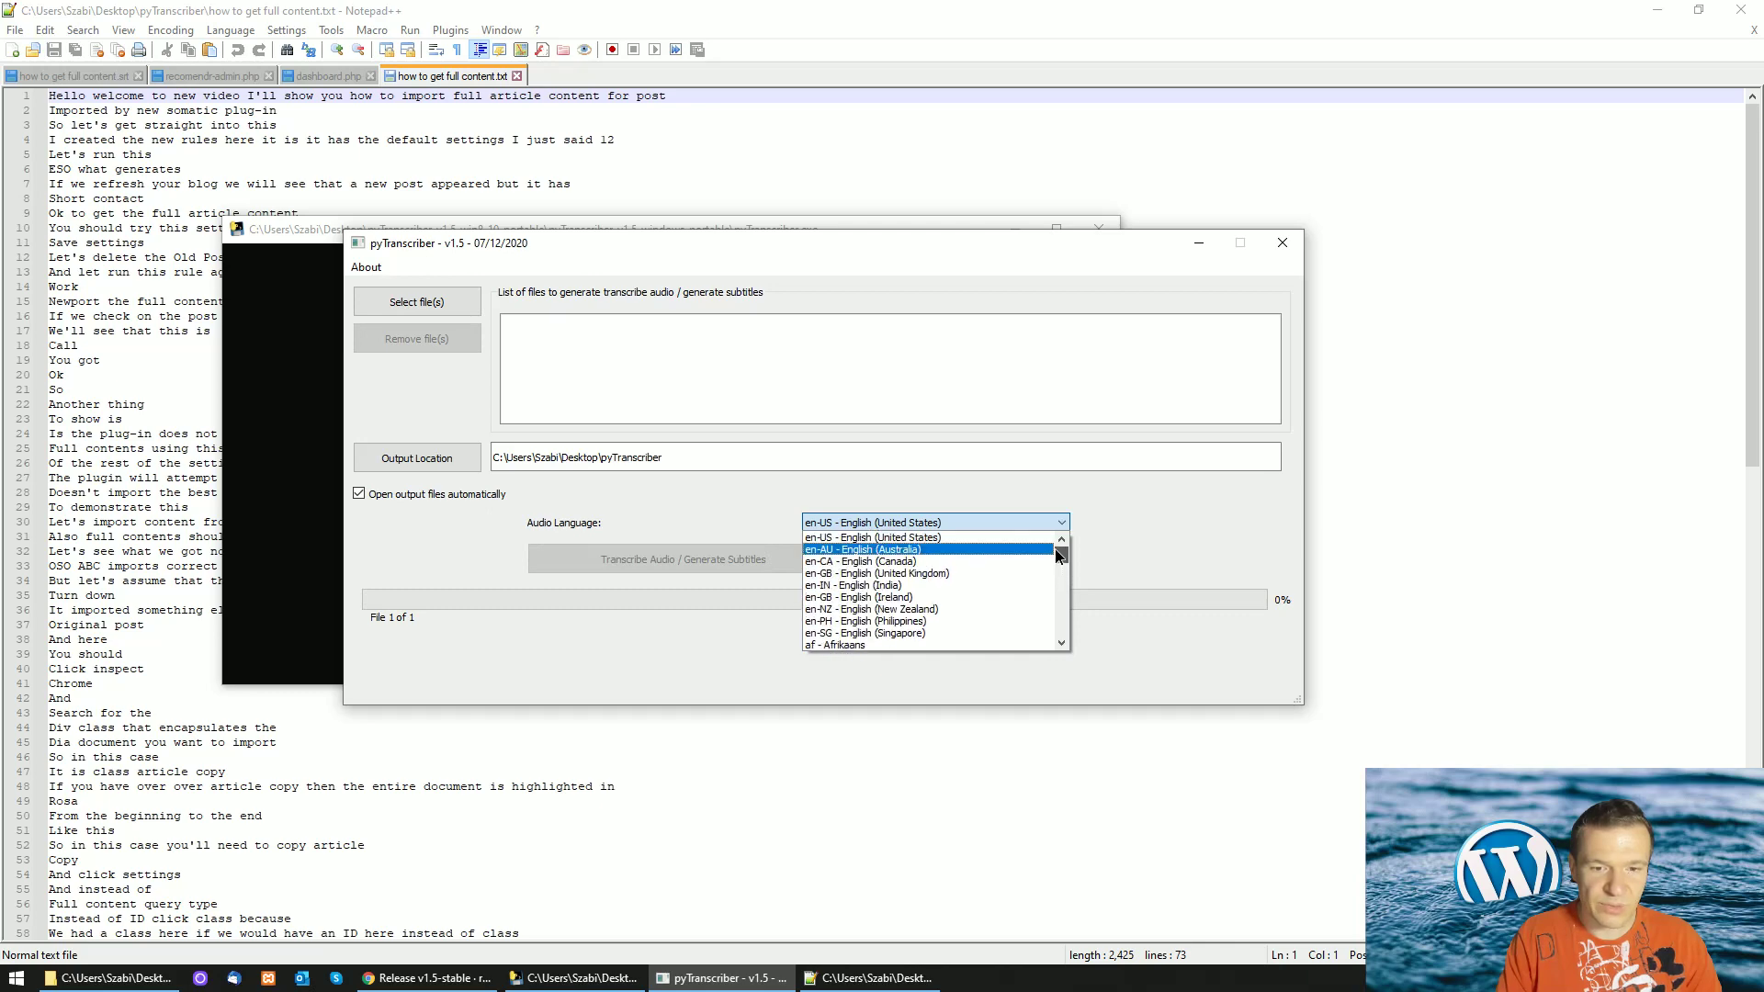
click(917, 489)
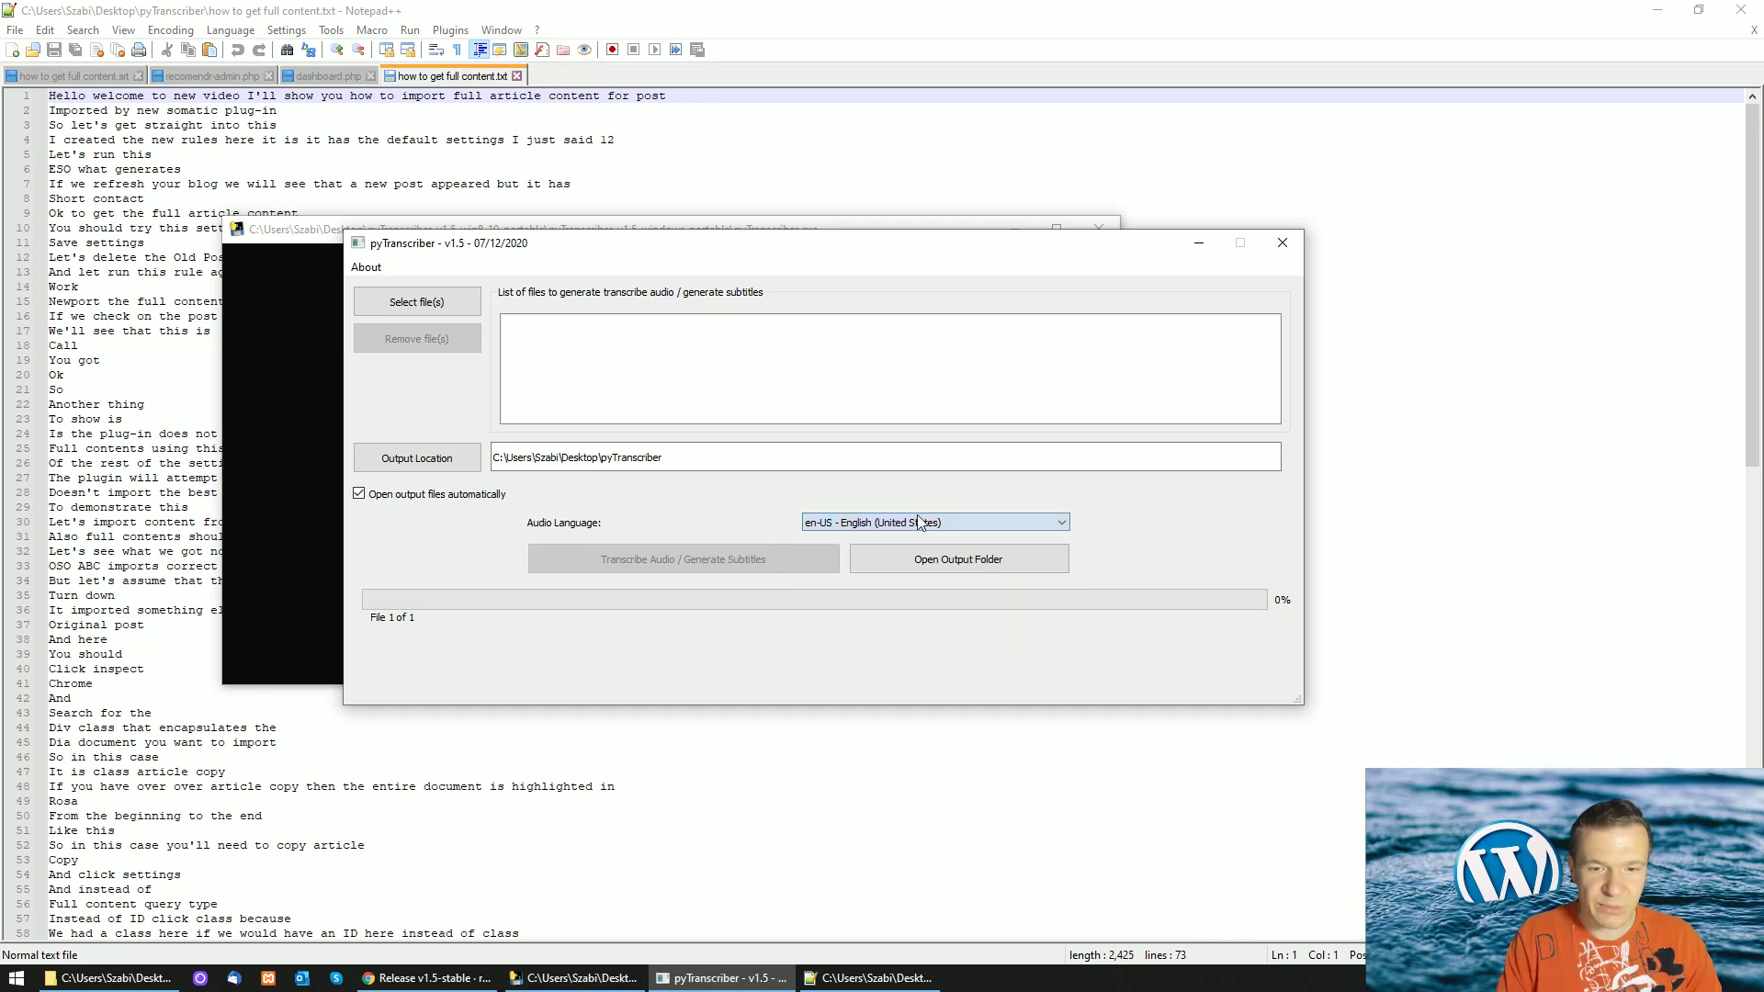
click(946, 560)
mouse_move(551, 14)
mouse_down()
mouse_move(624, 14)
mouse_move(625, 125)
mouse_up()
Load 'how to get full content.txt' and 'how to get full content.srt' into Notepad++, finishing on the .srt.
double_click(634, 322)
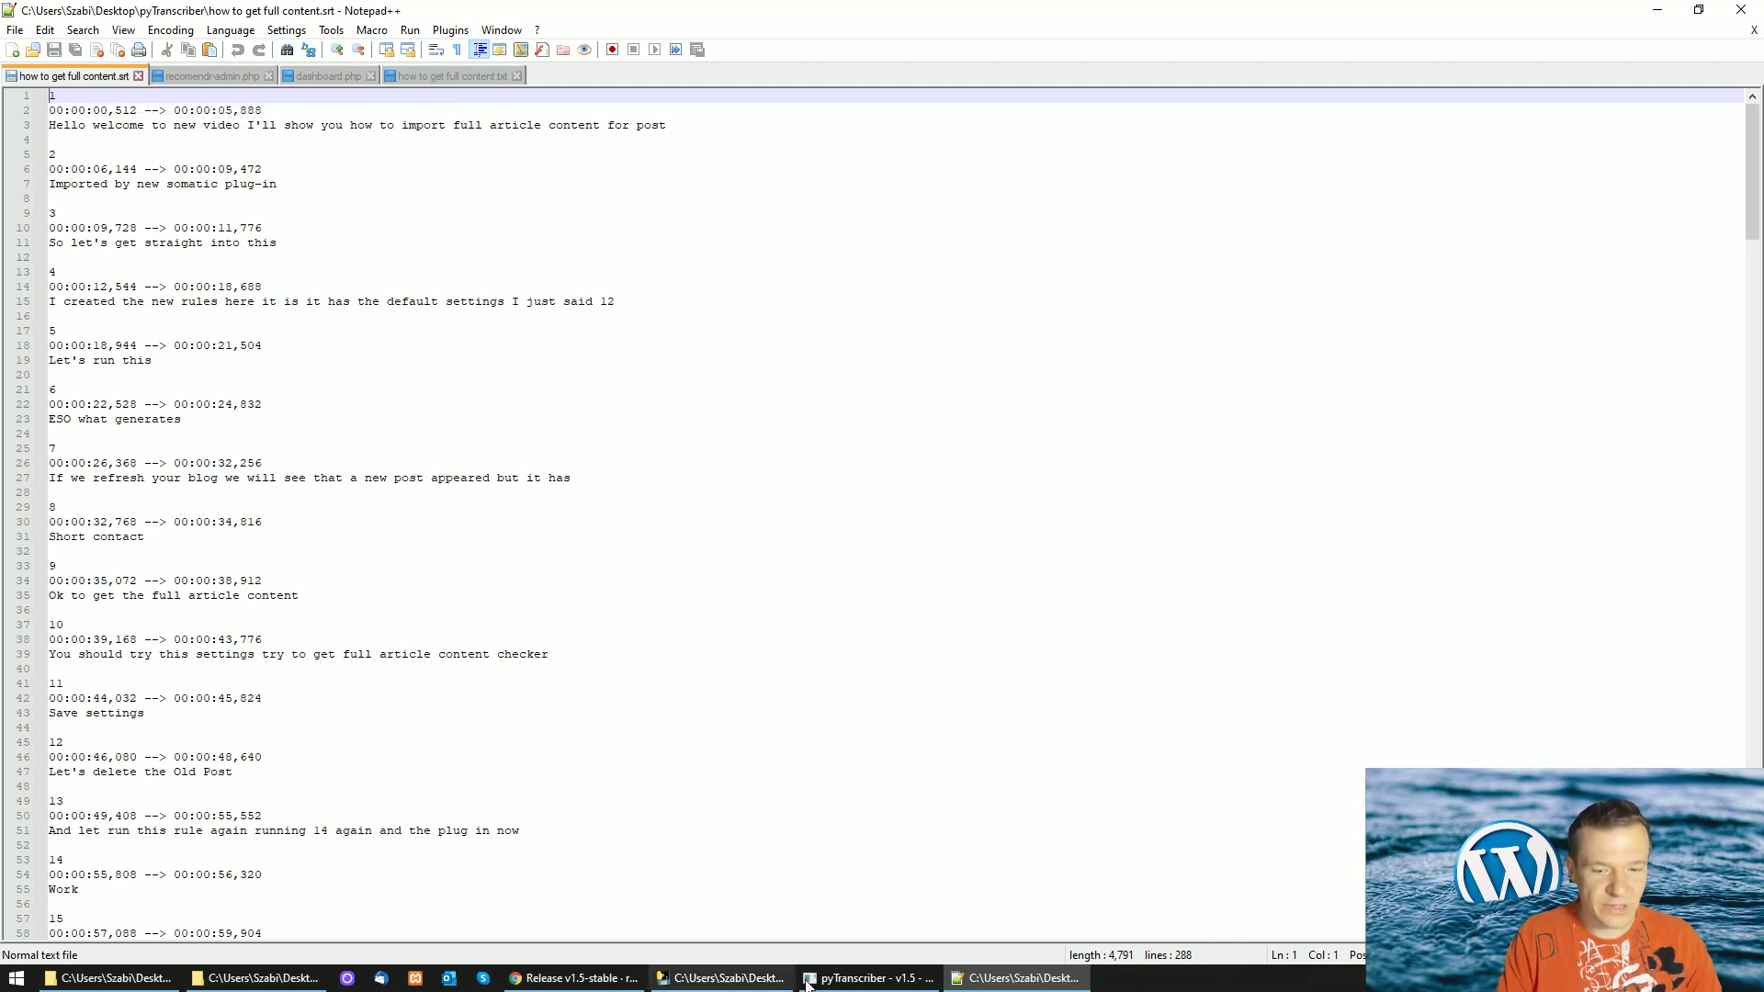
click(234, 980)
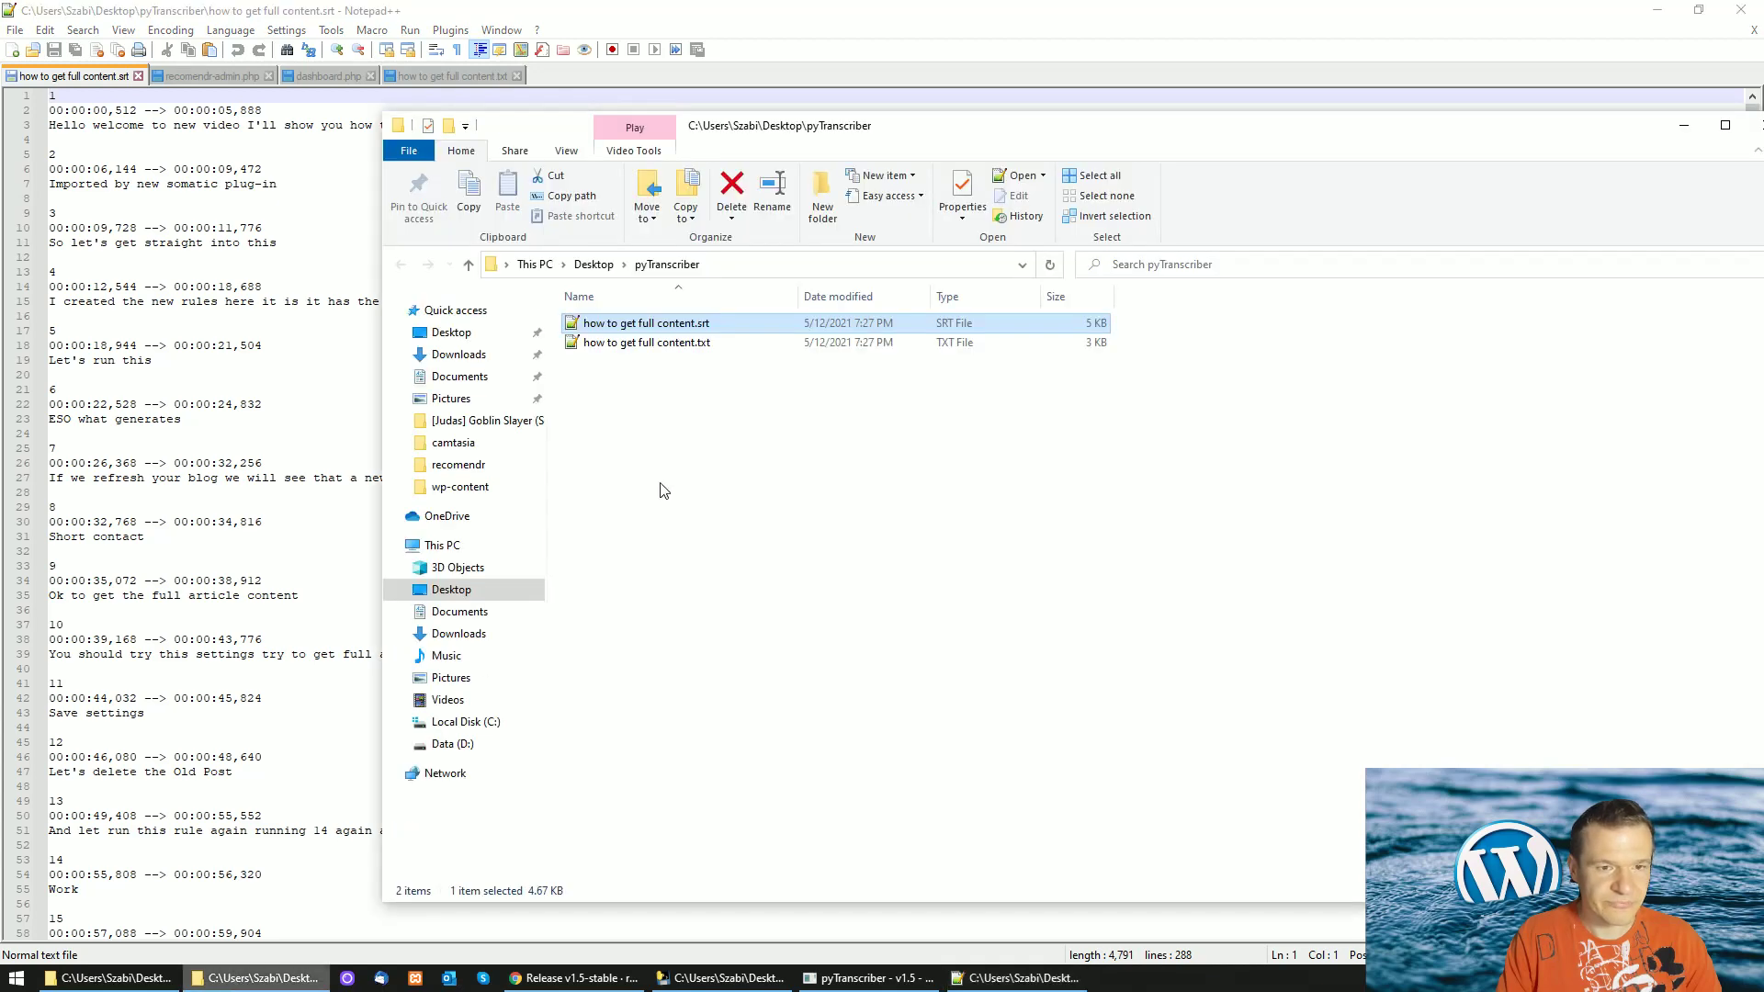
double_click(663, 345)
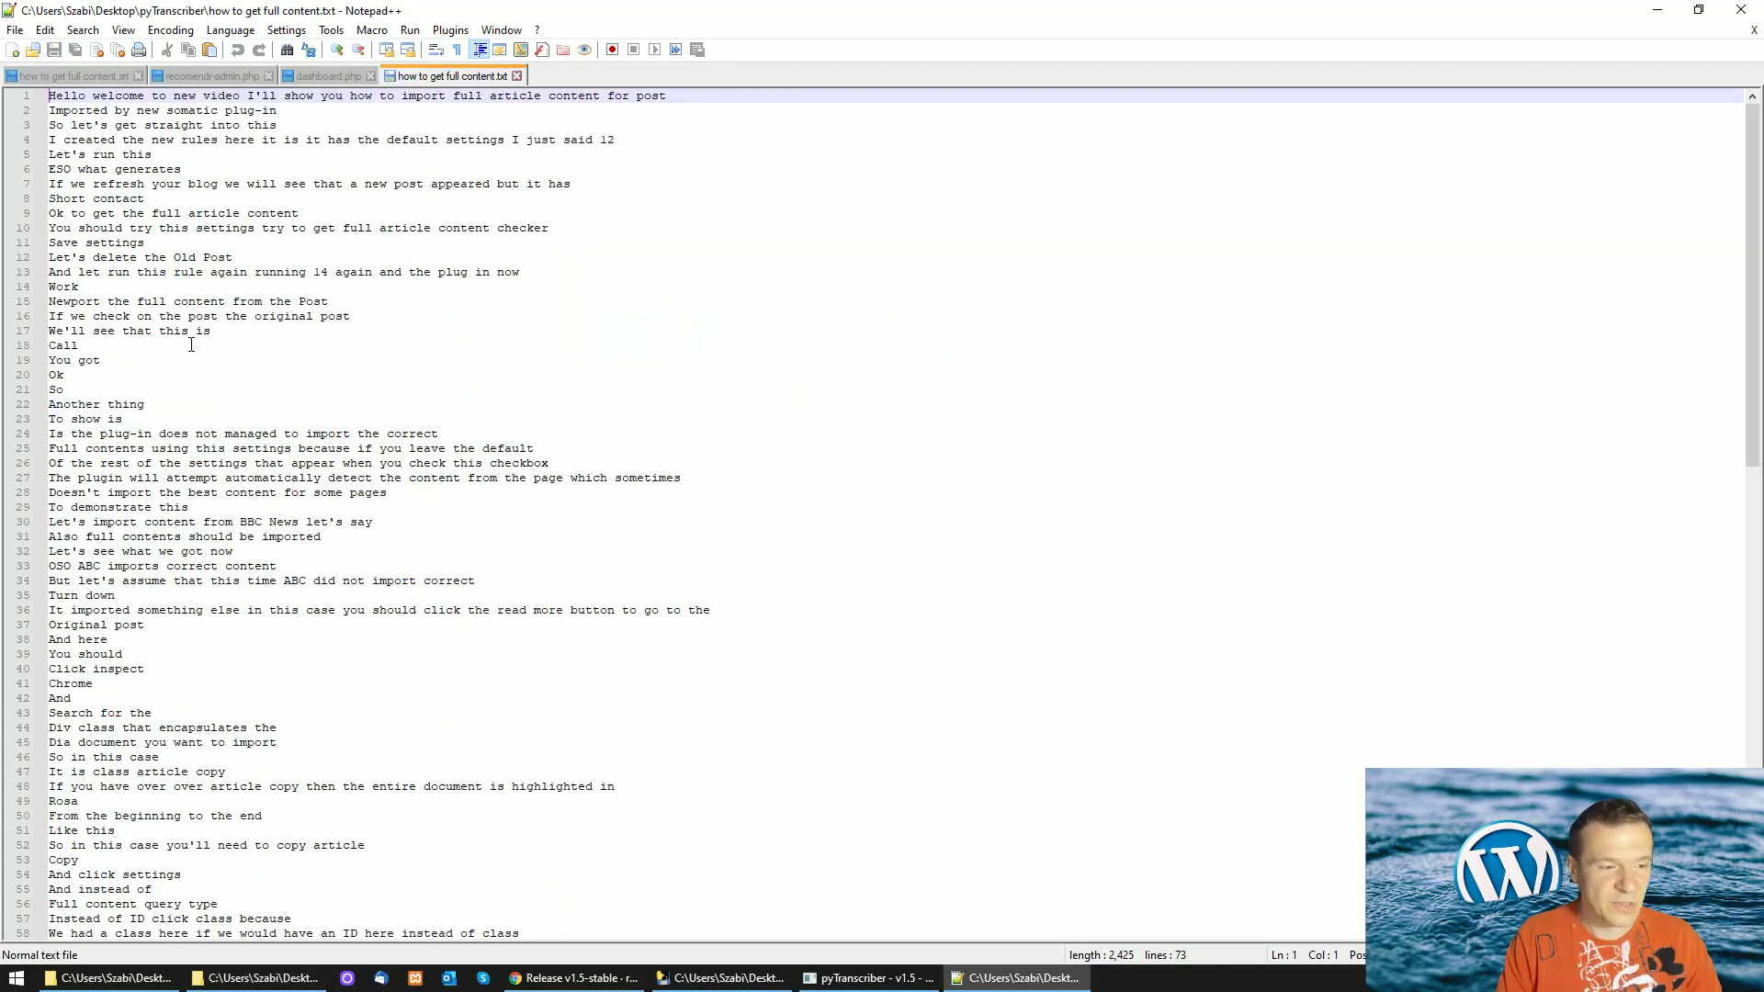
click(248, 979)
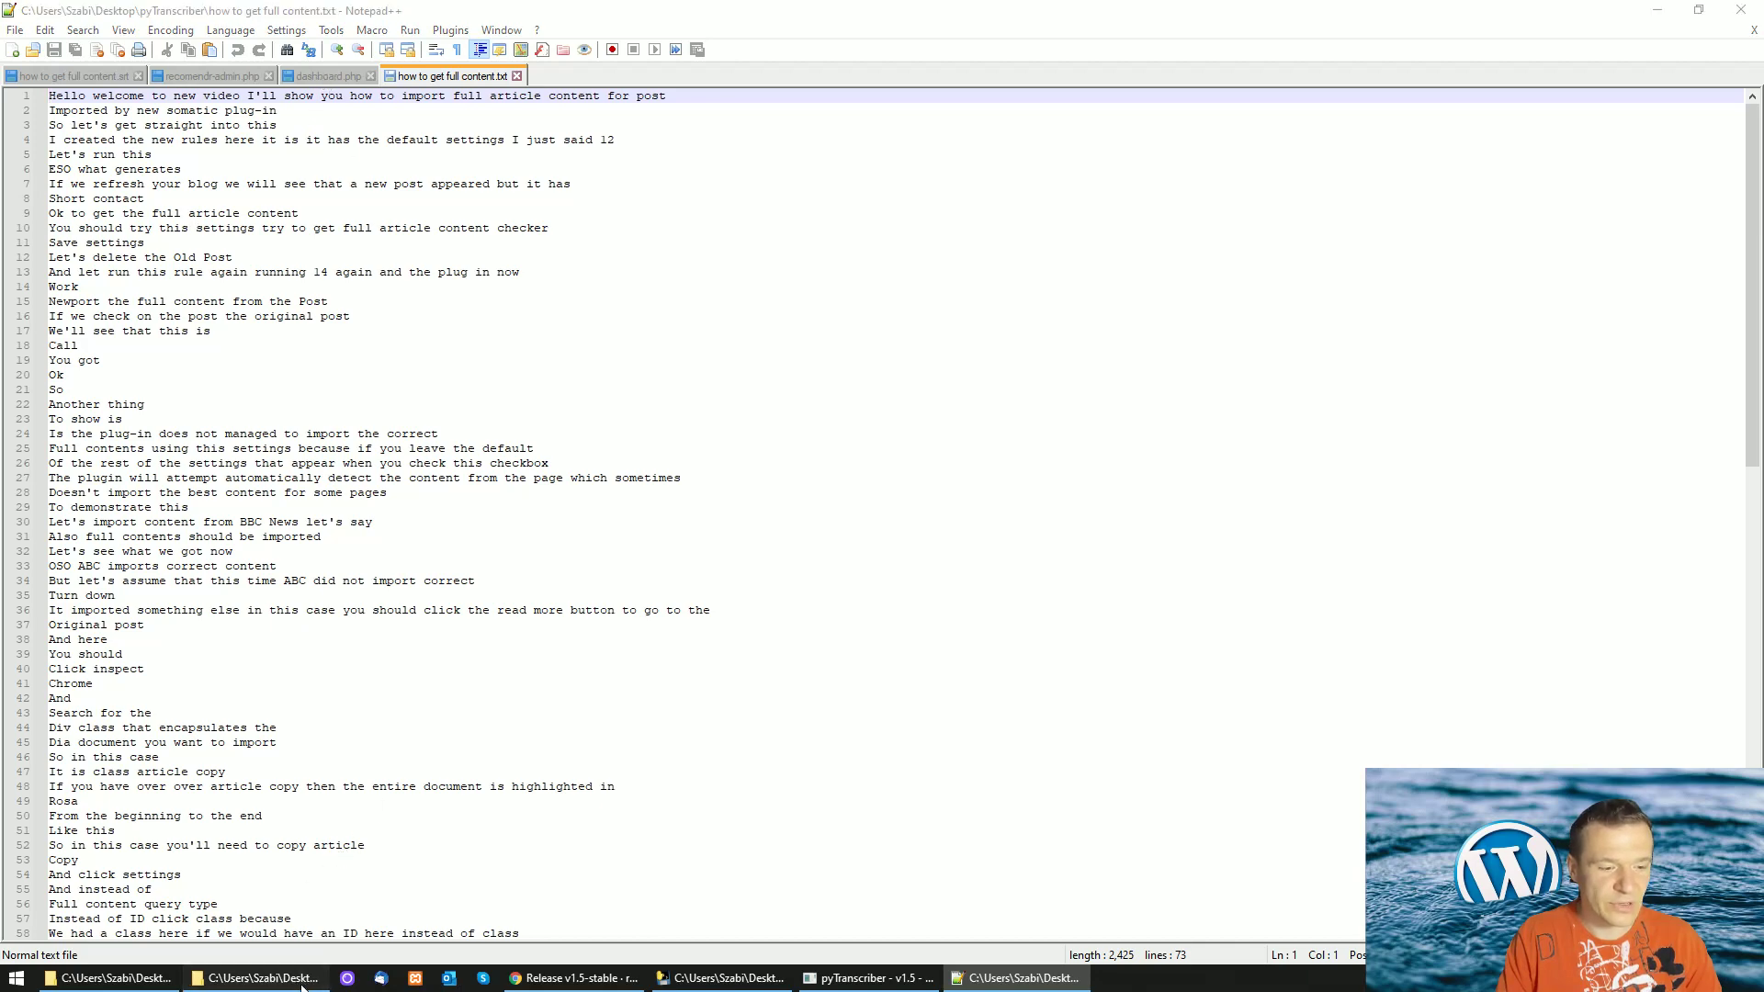
double_click(673, 327)
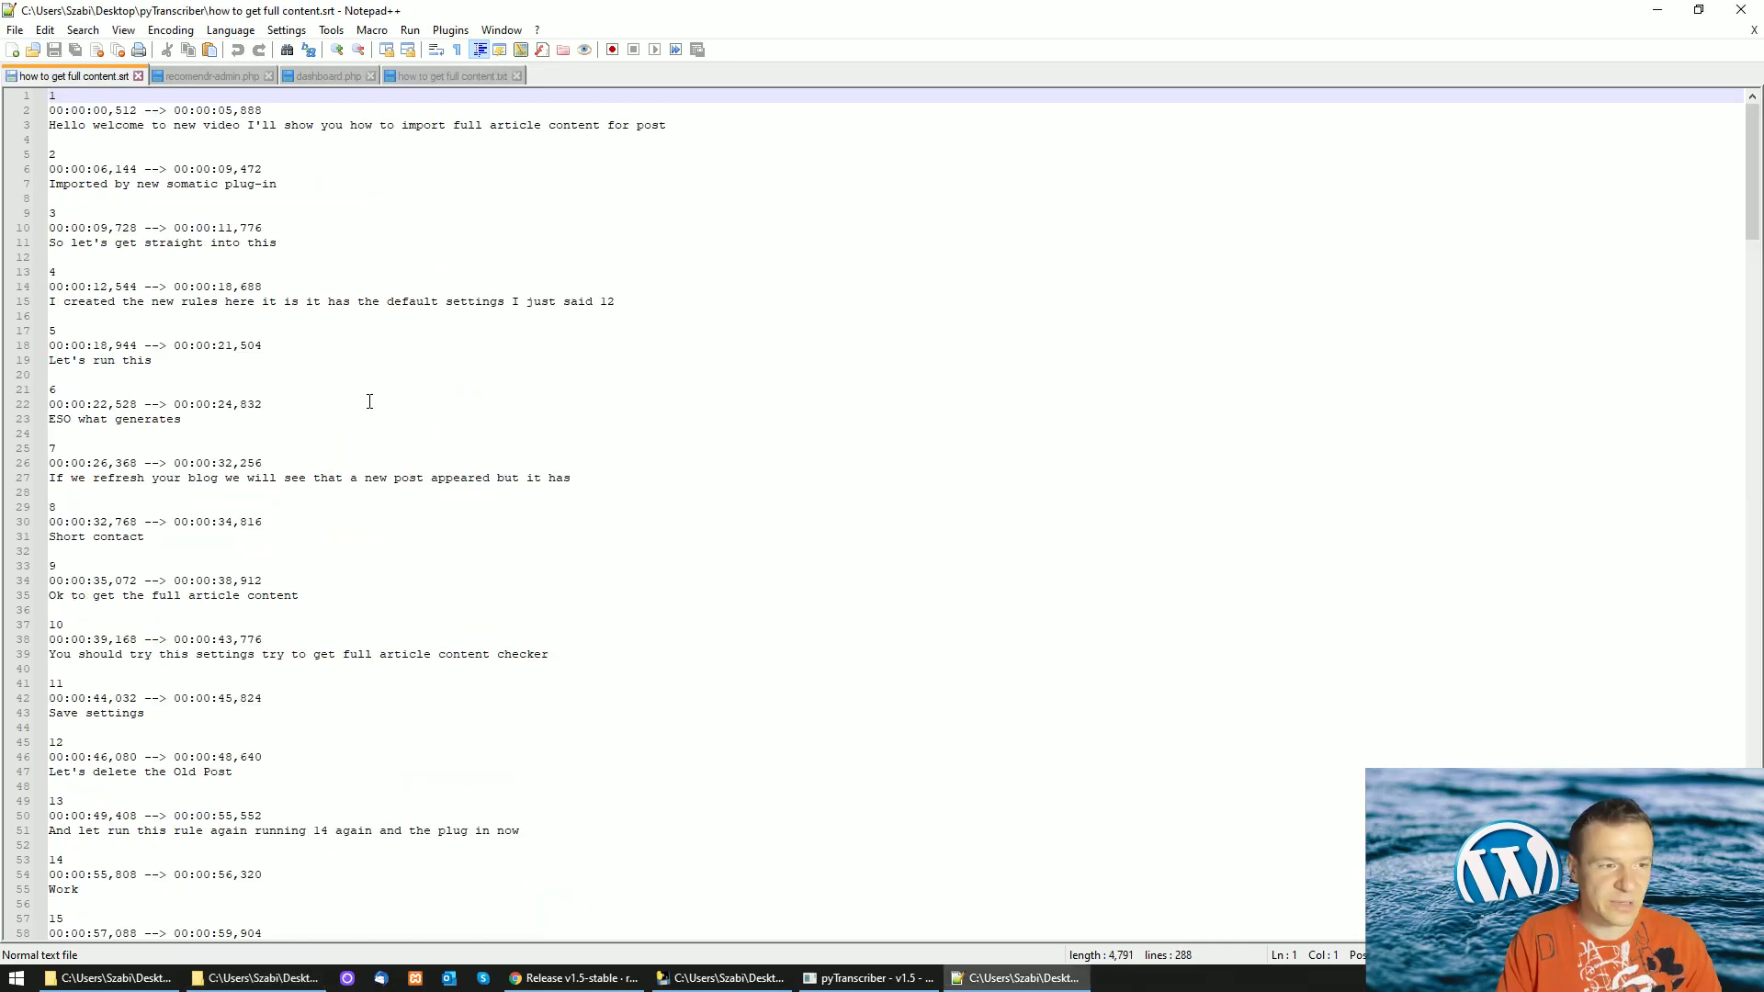
scroll(369, 401, down, 16)
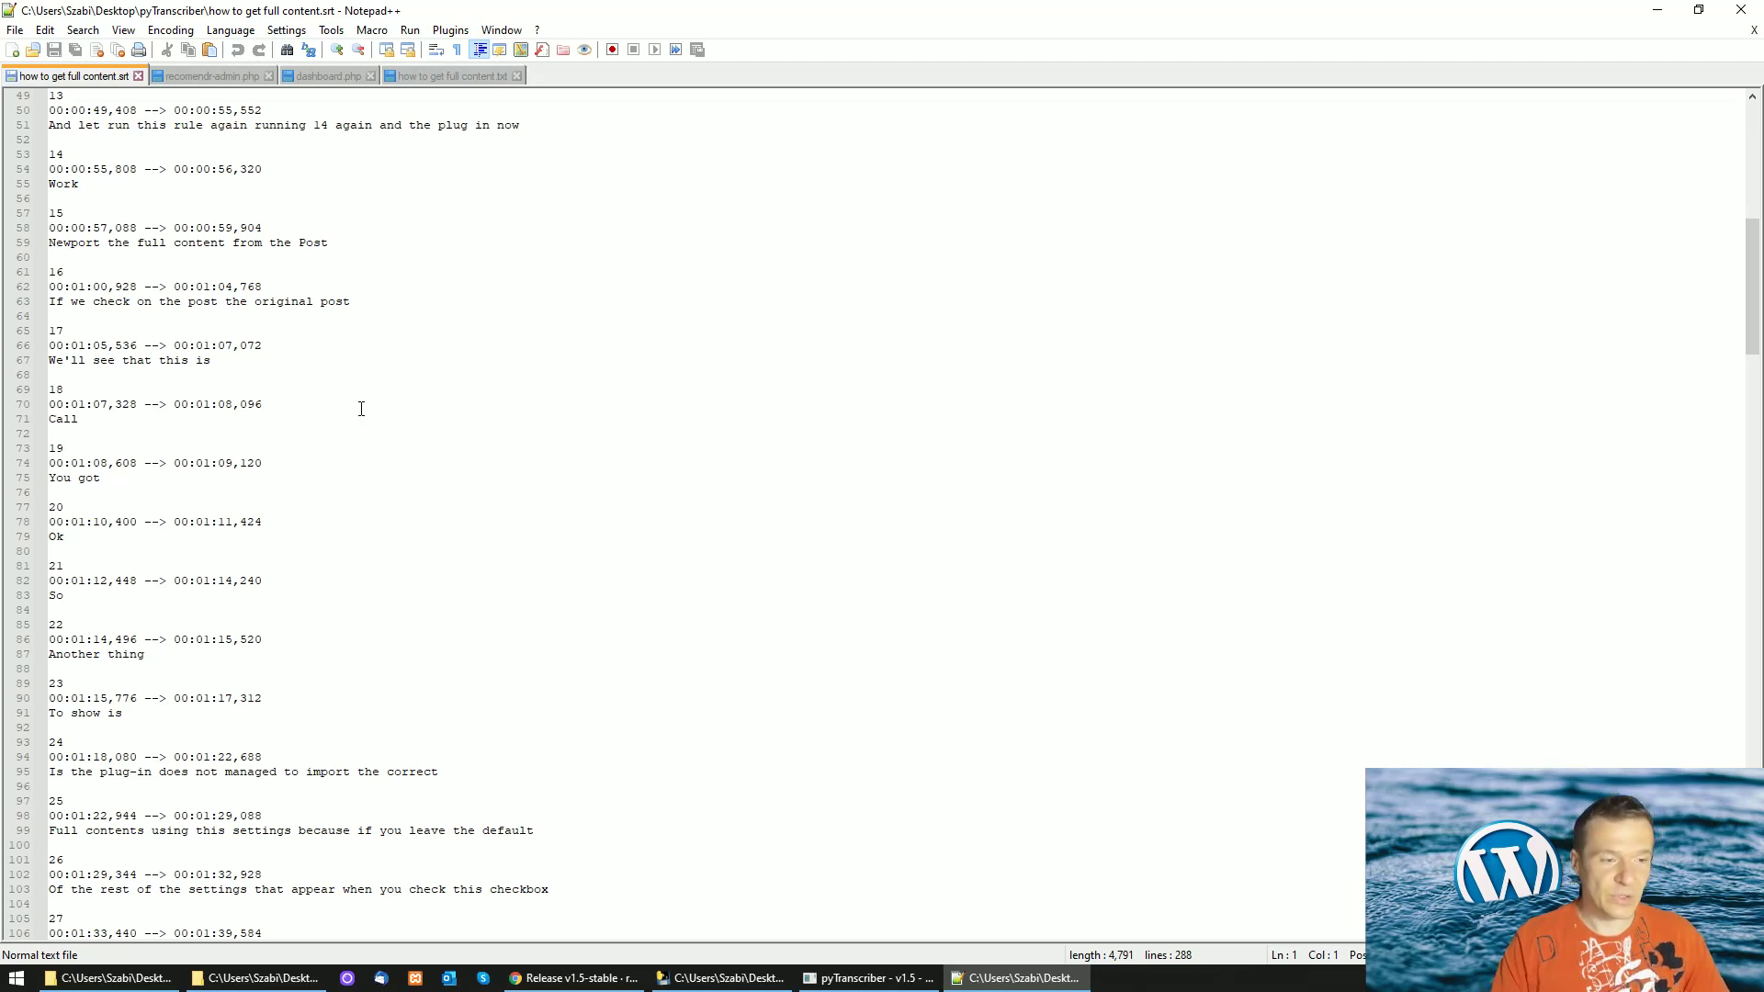
scroll(360, 409, down, 18)
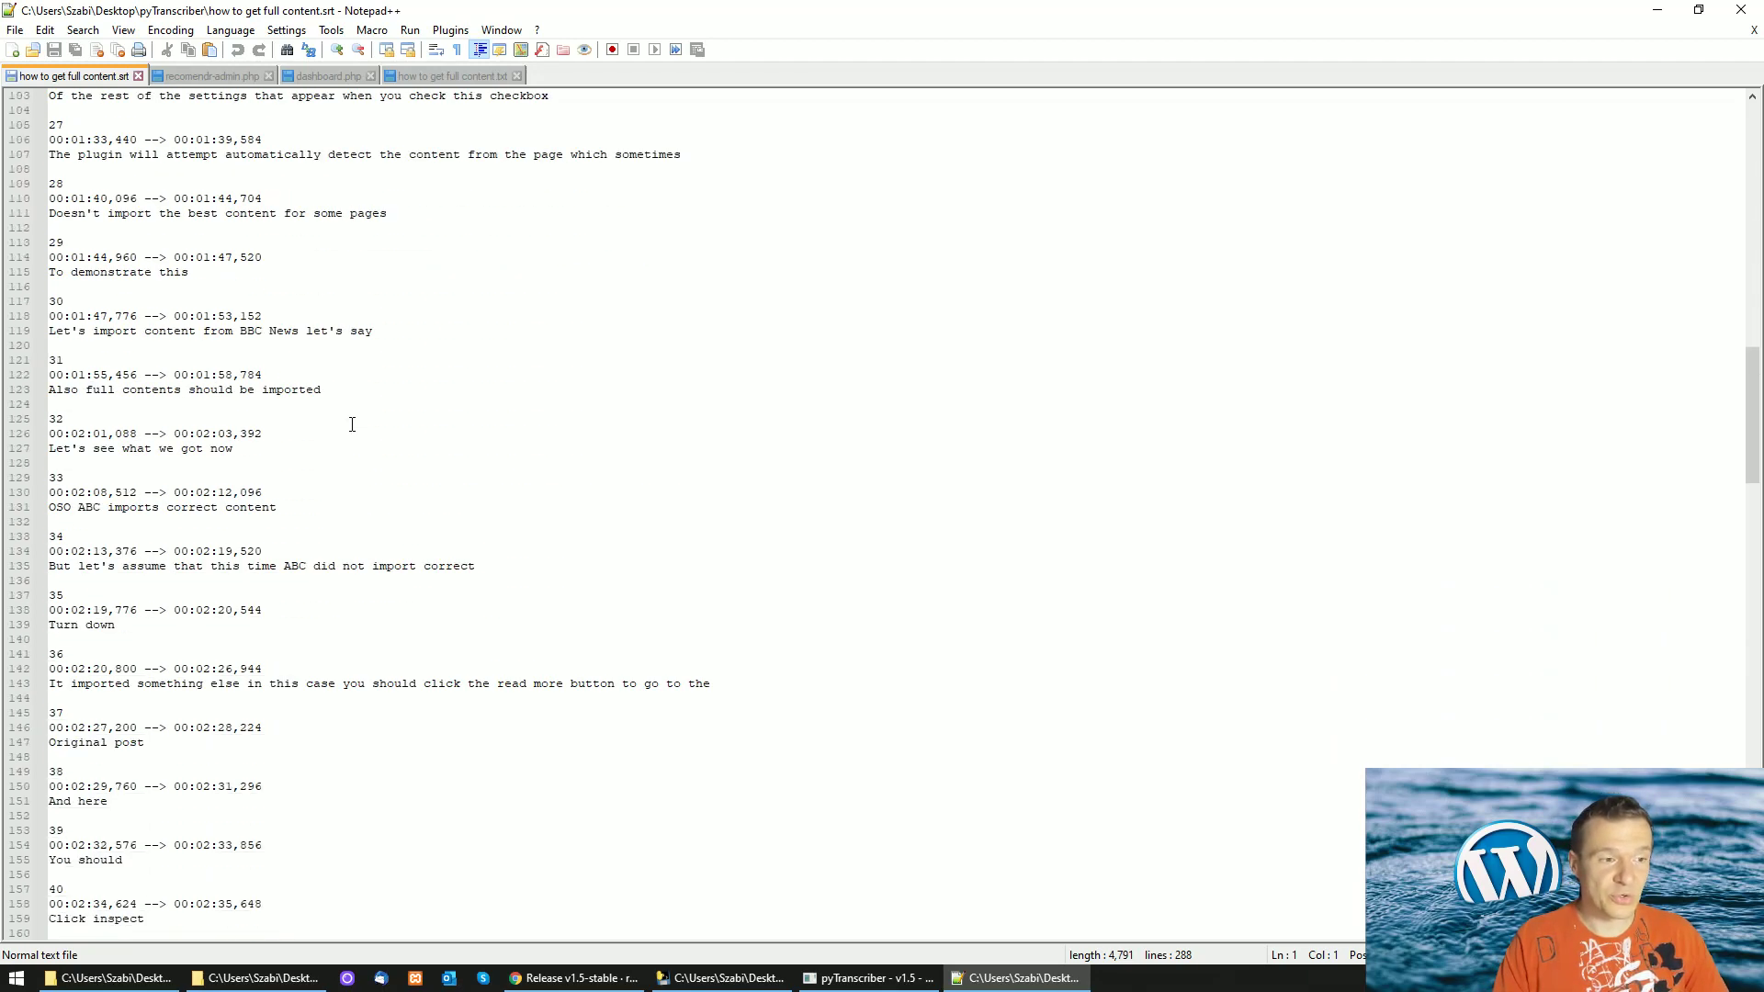
scroll(352, 425, down, 20)
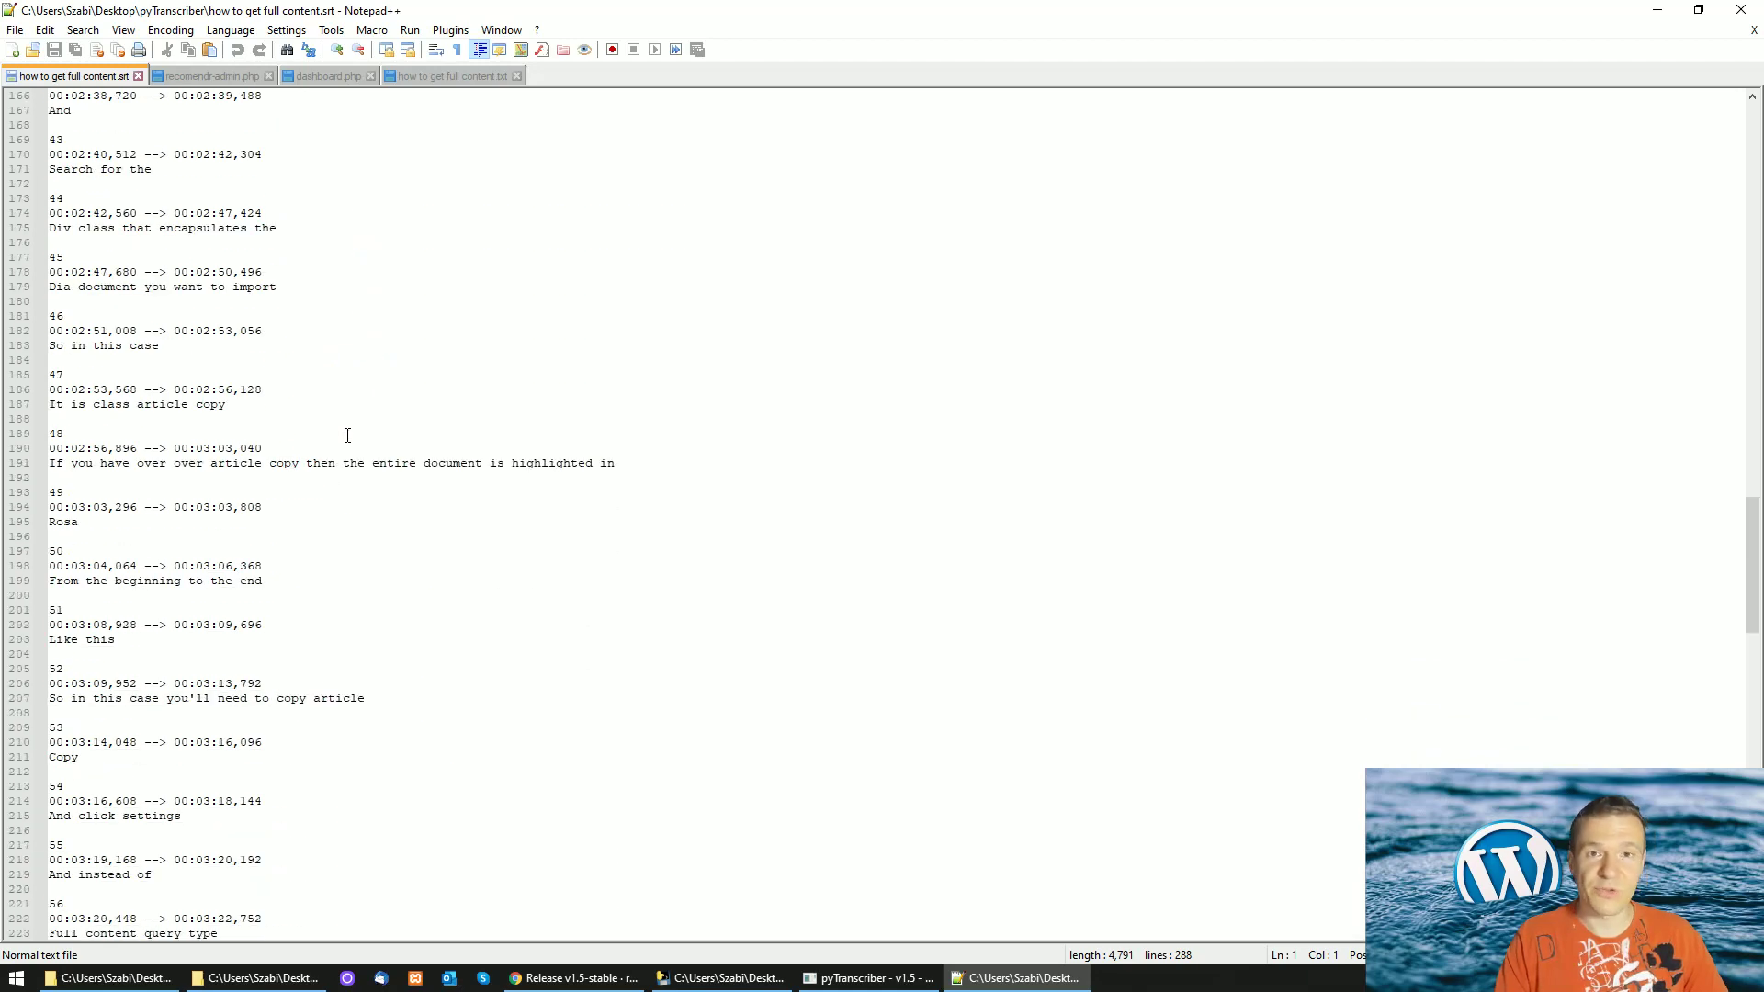
scroll(346, 439, down, 8)
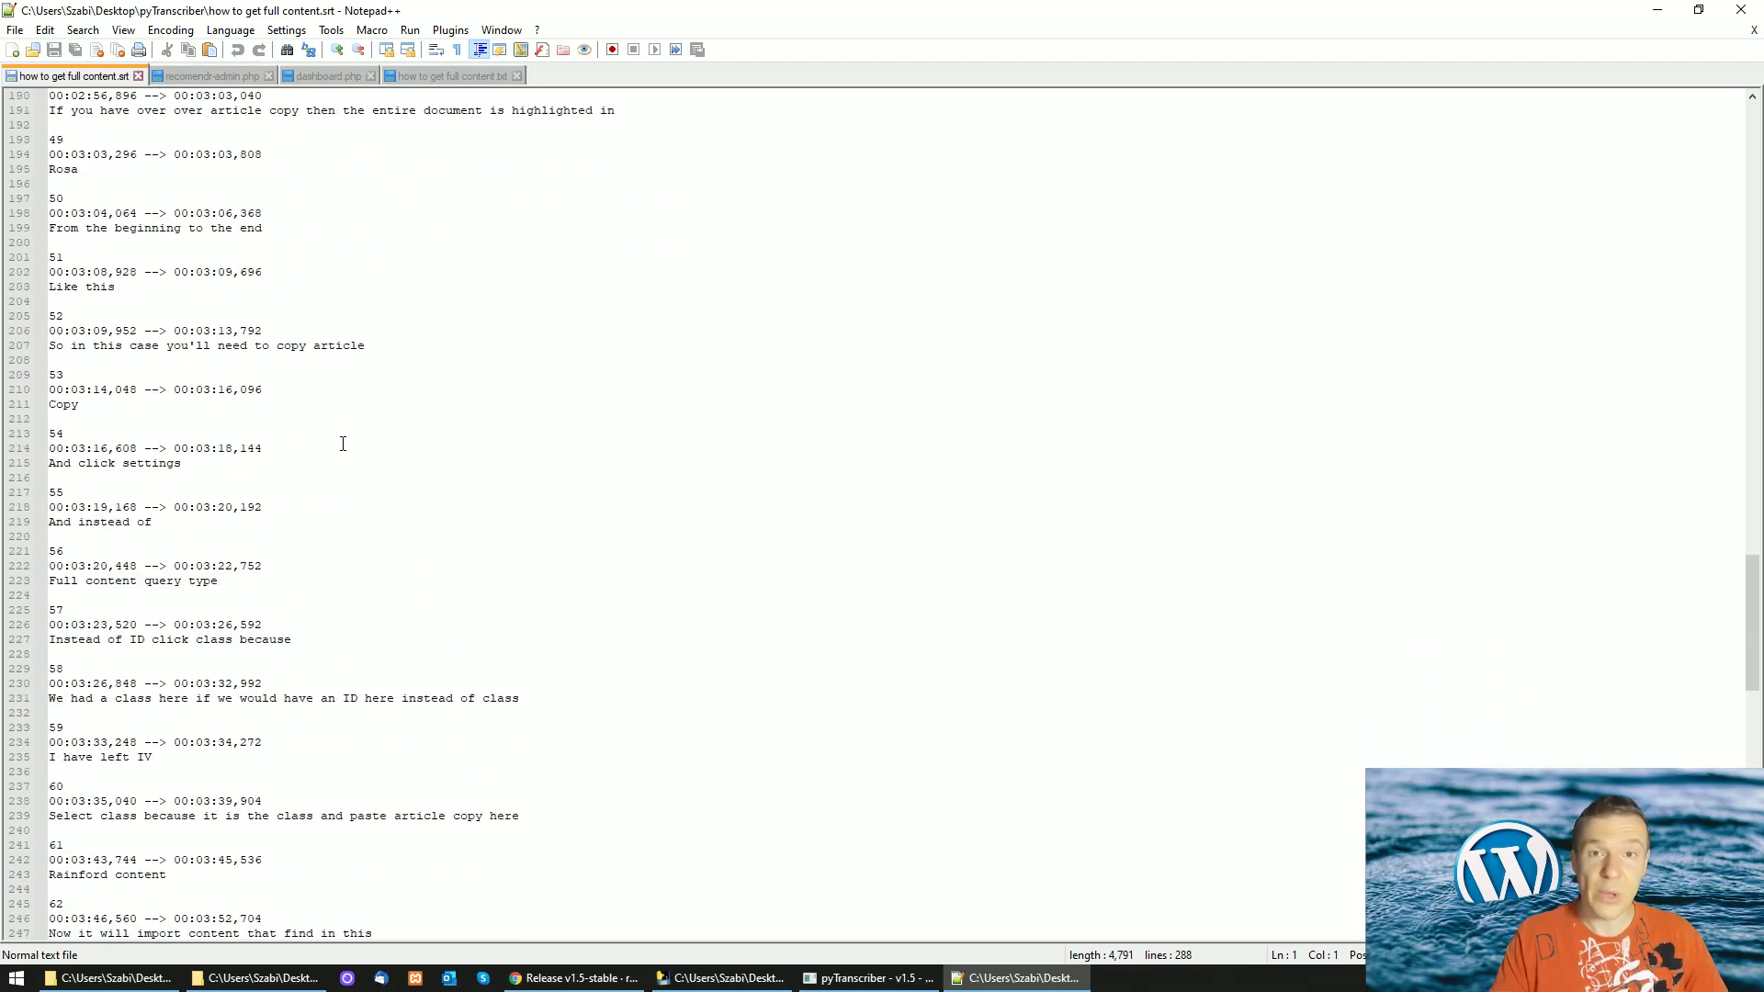